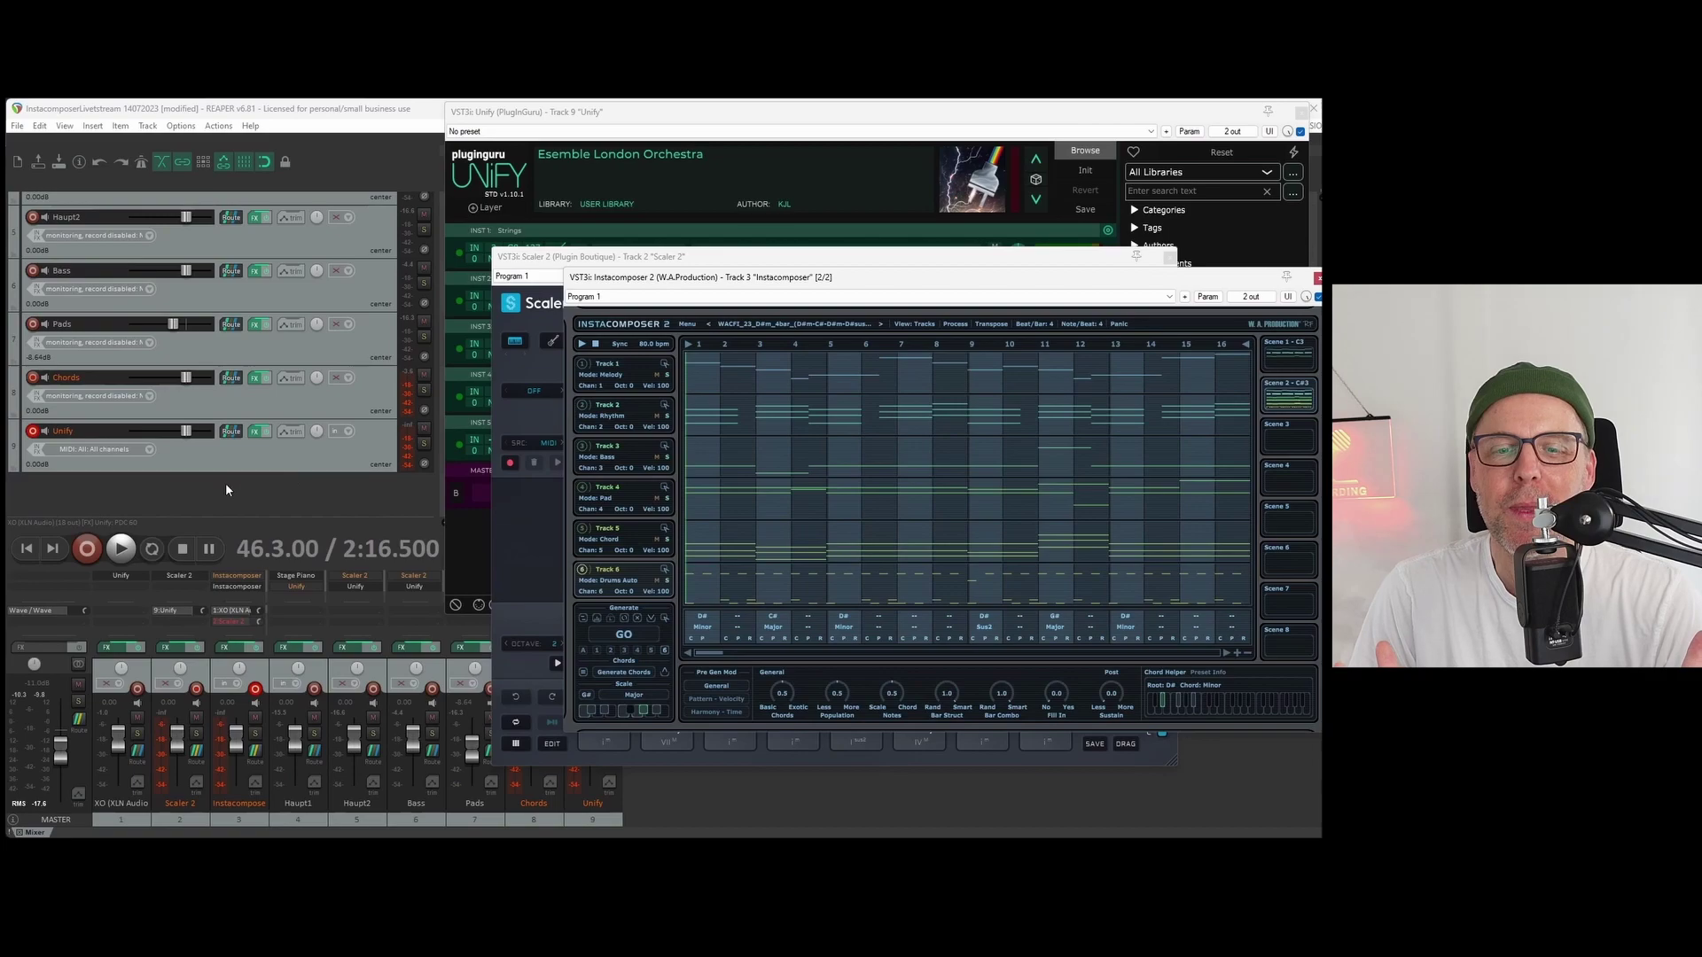
Step: Insert the VST3i Instachord 2 instrument on a new track and move its window beside the Instacomposer 2 window
right_click(226, 487)
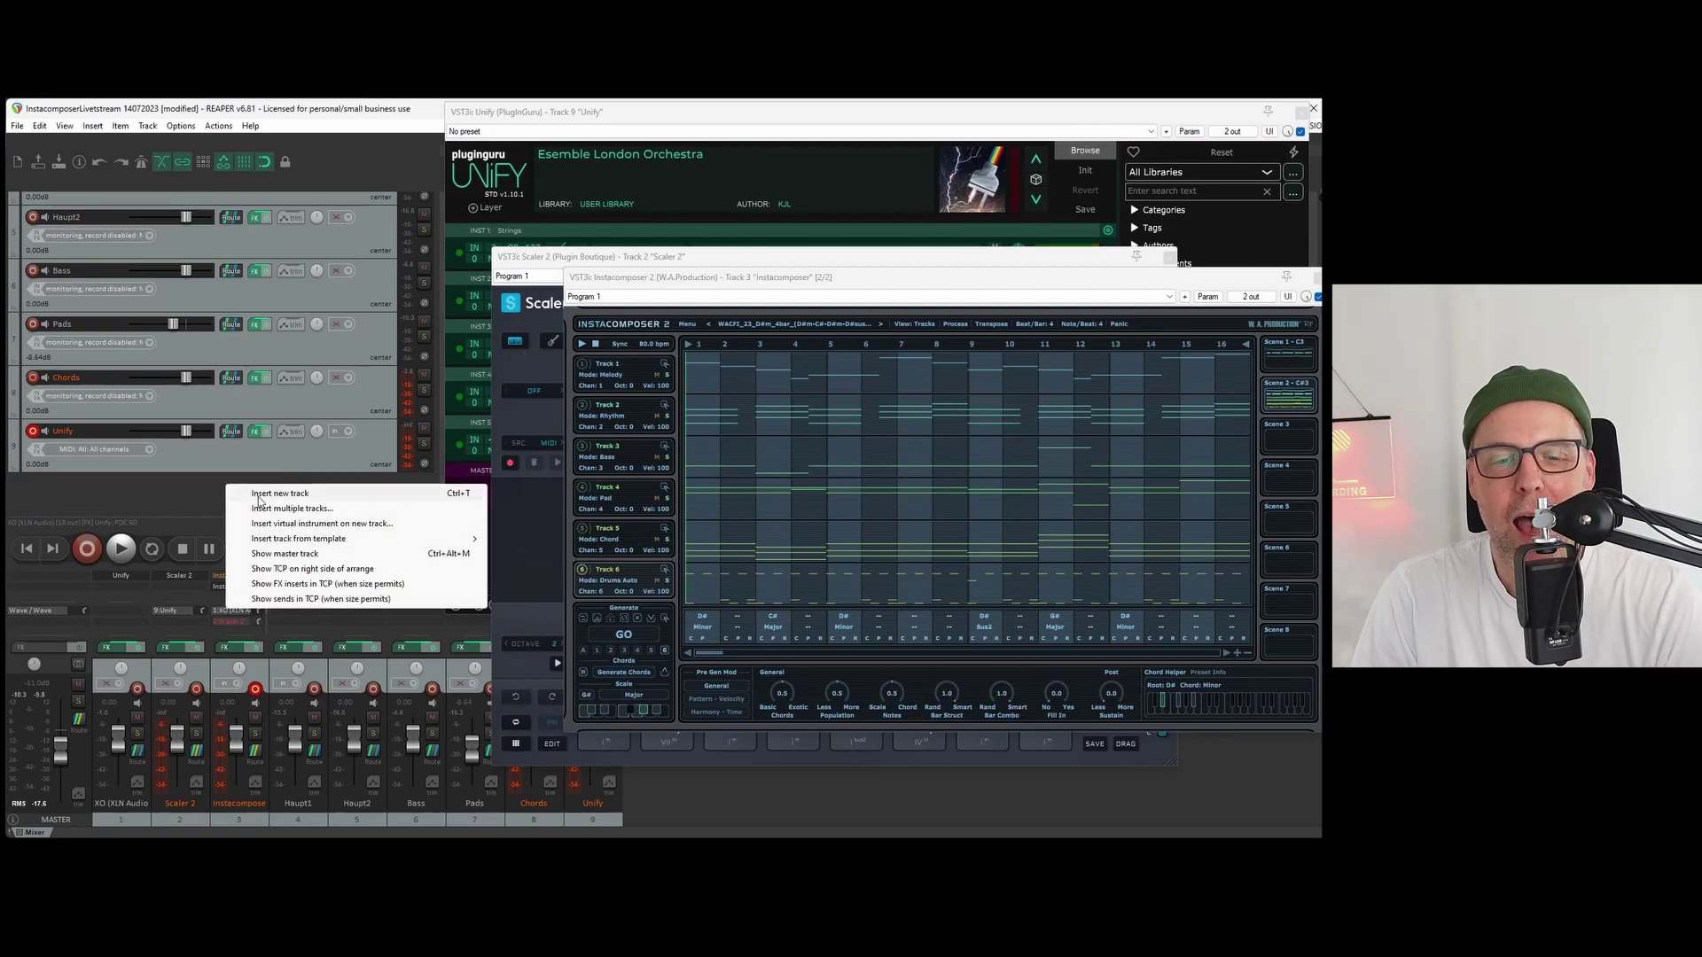
click(262, 524)
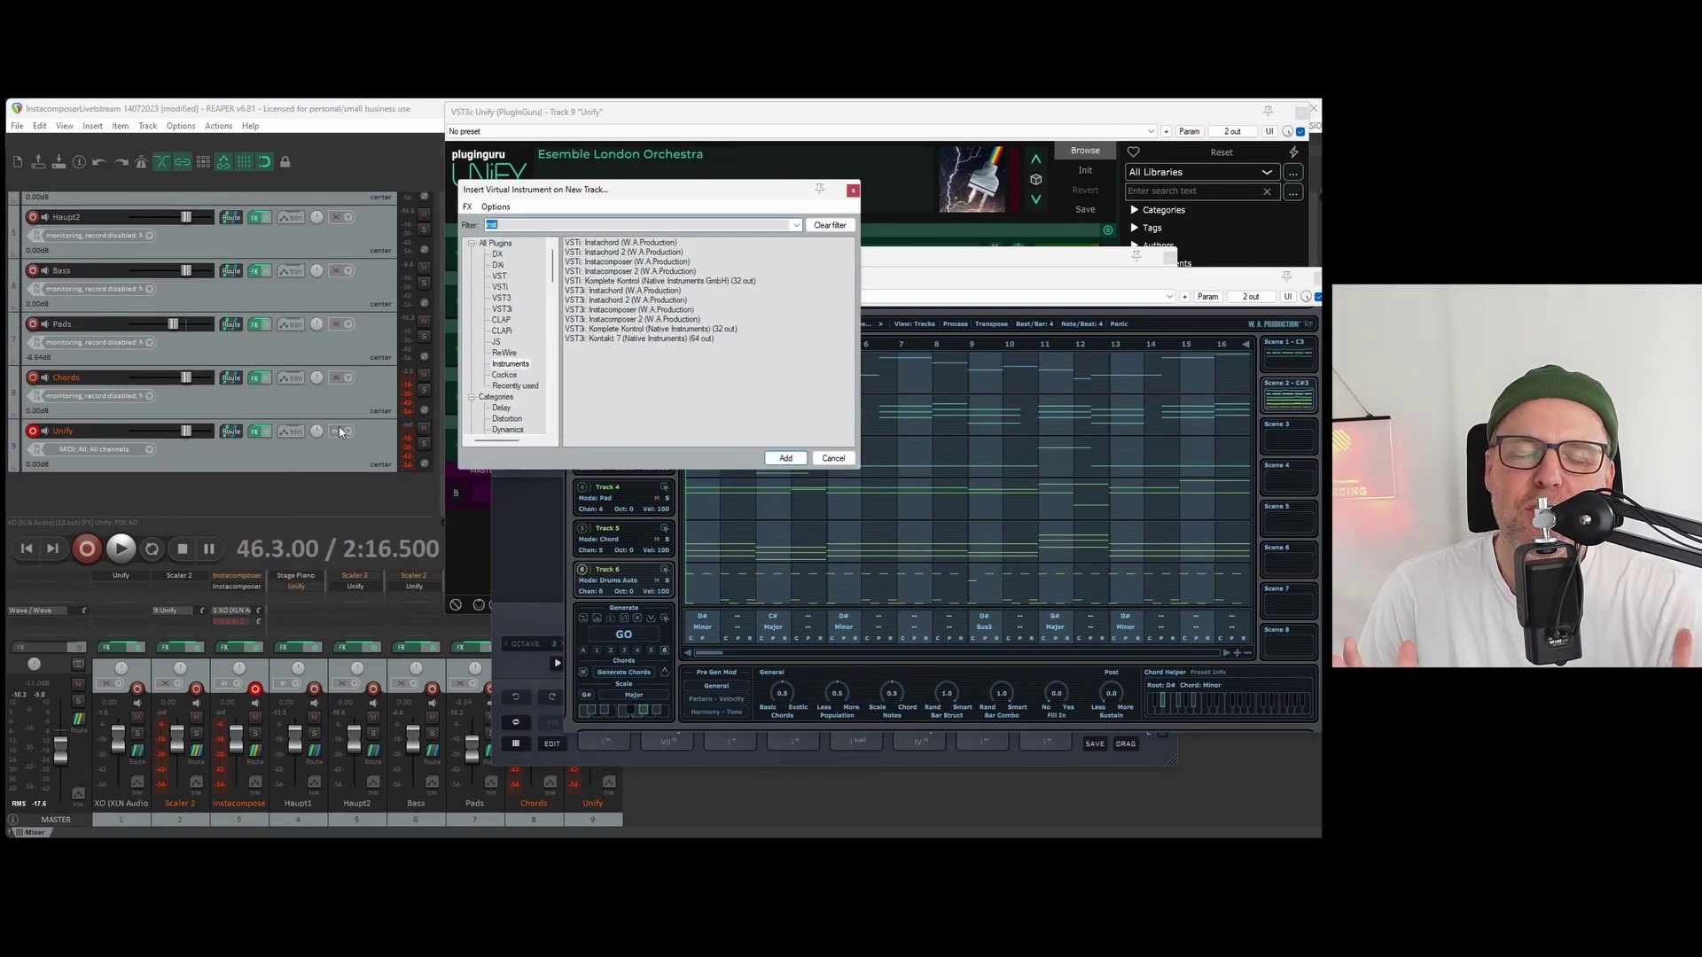
click(610, 309)
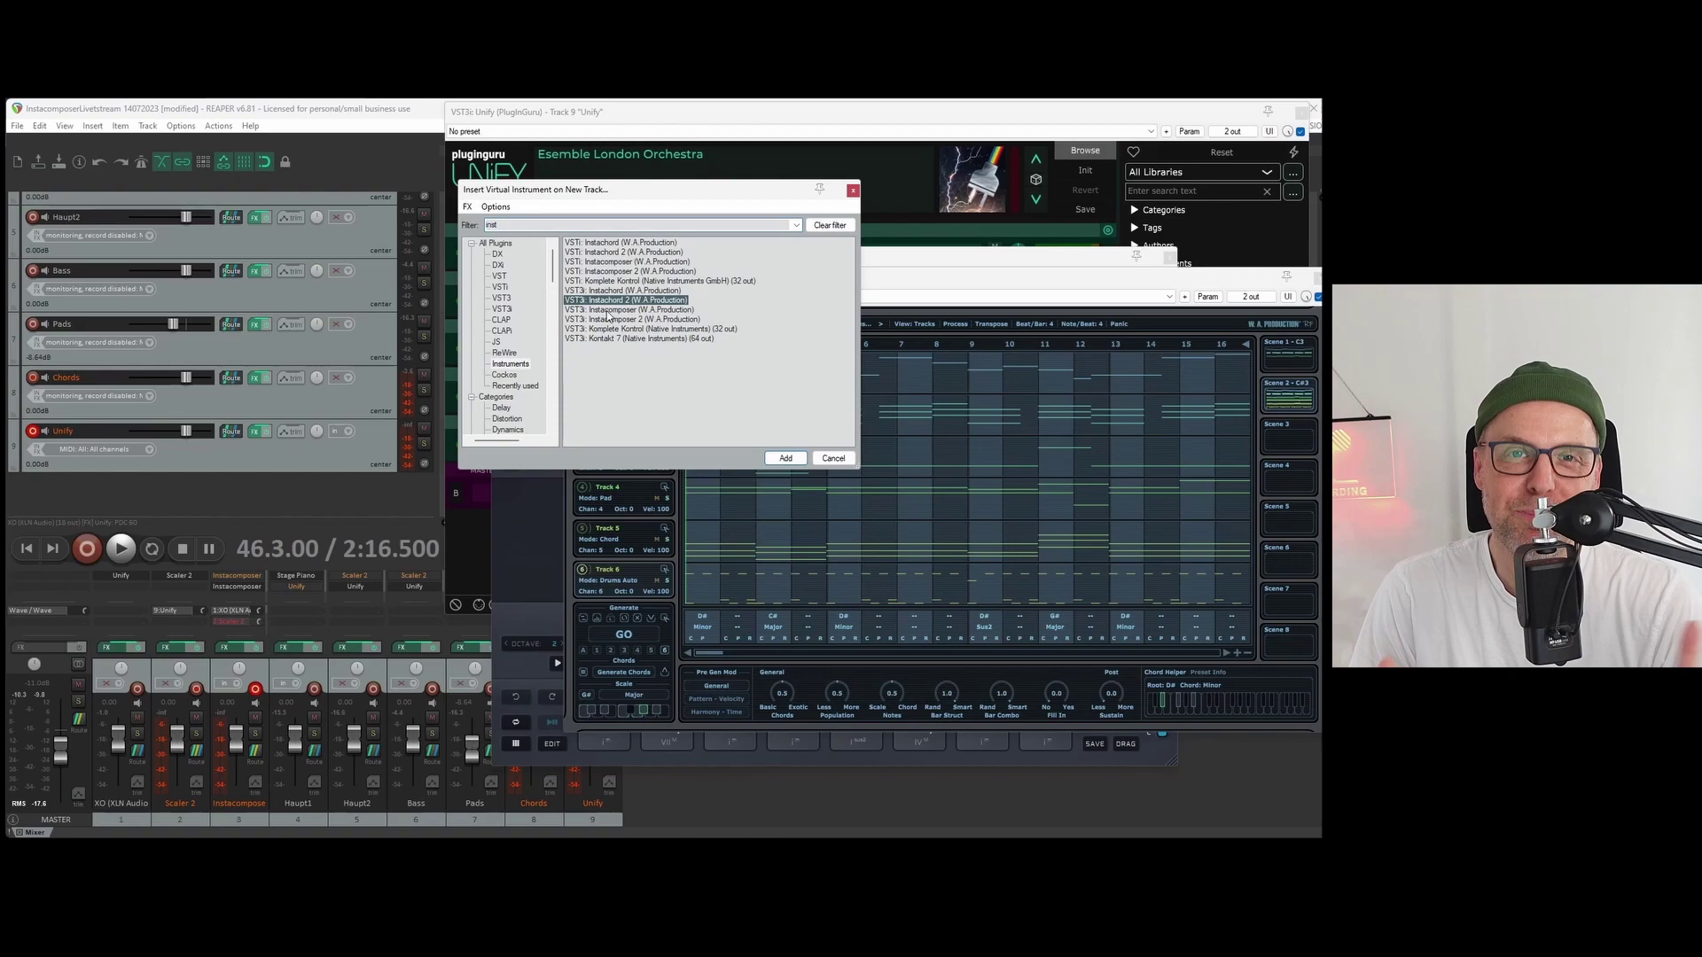
click(785, 458)
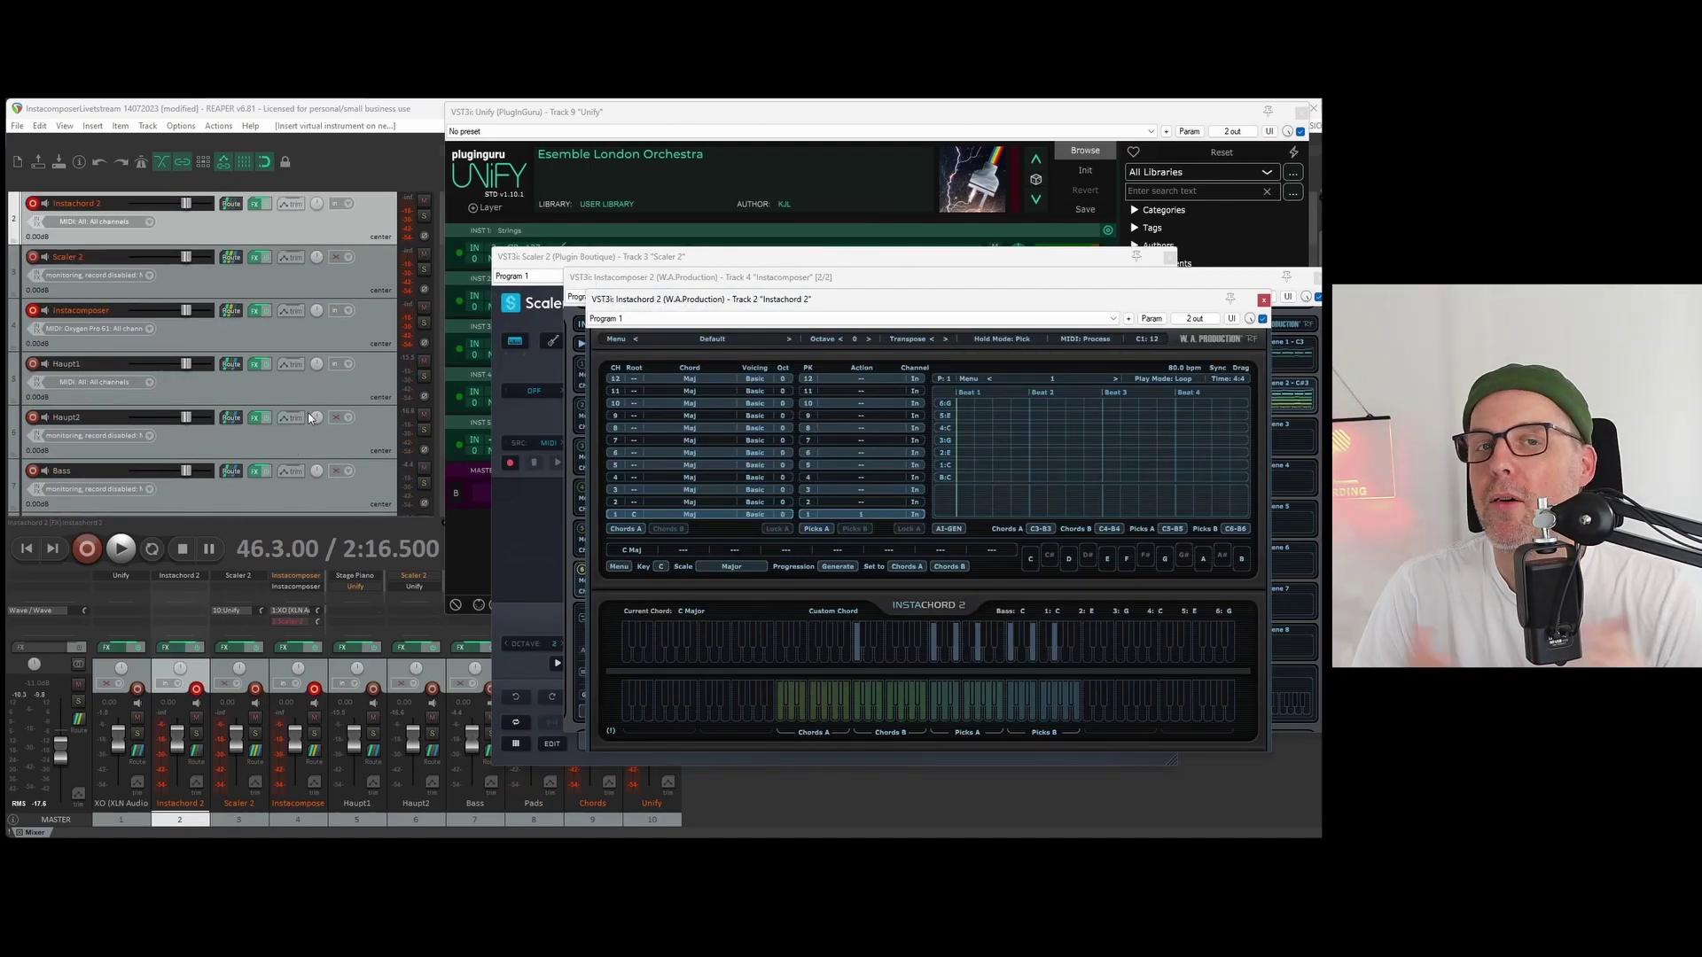
drag(787, 308, 315, 298)
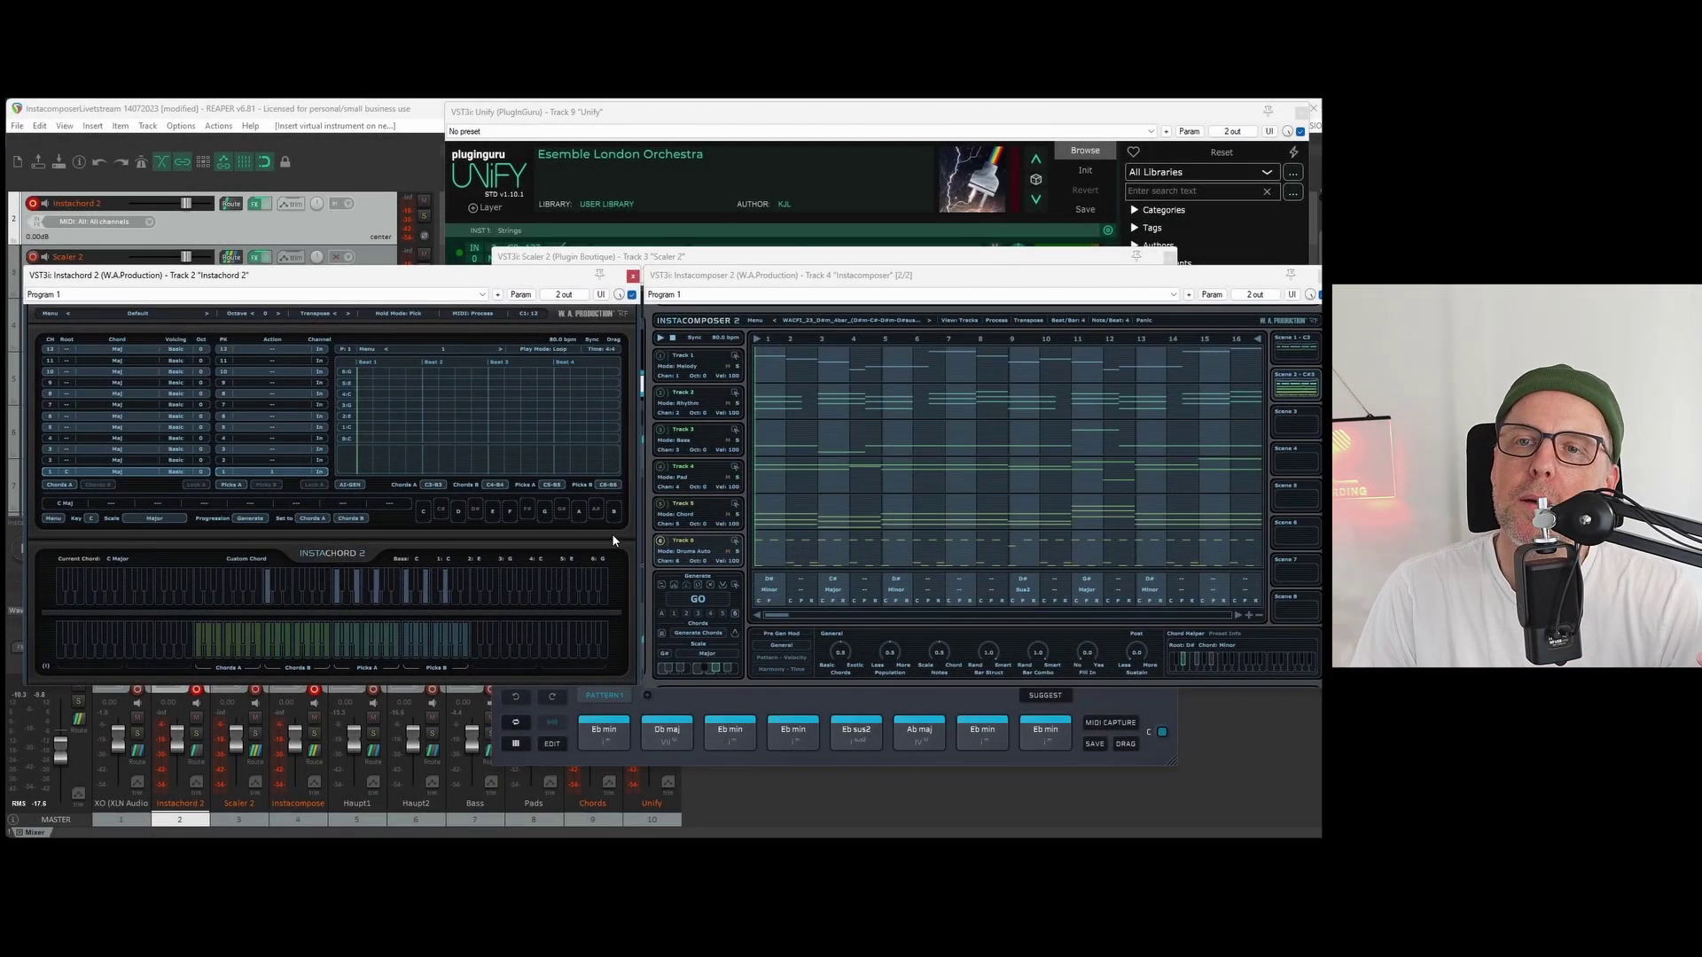
Step: Set Instachord 2's key and scale to D# Dorian and define chord slot 1 as D# minor
click(736, 501)
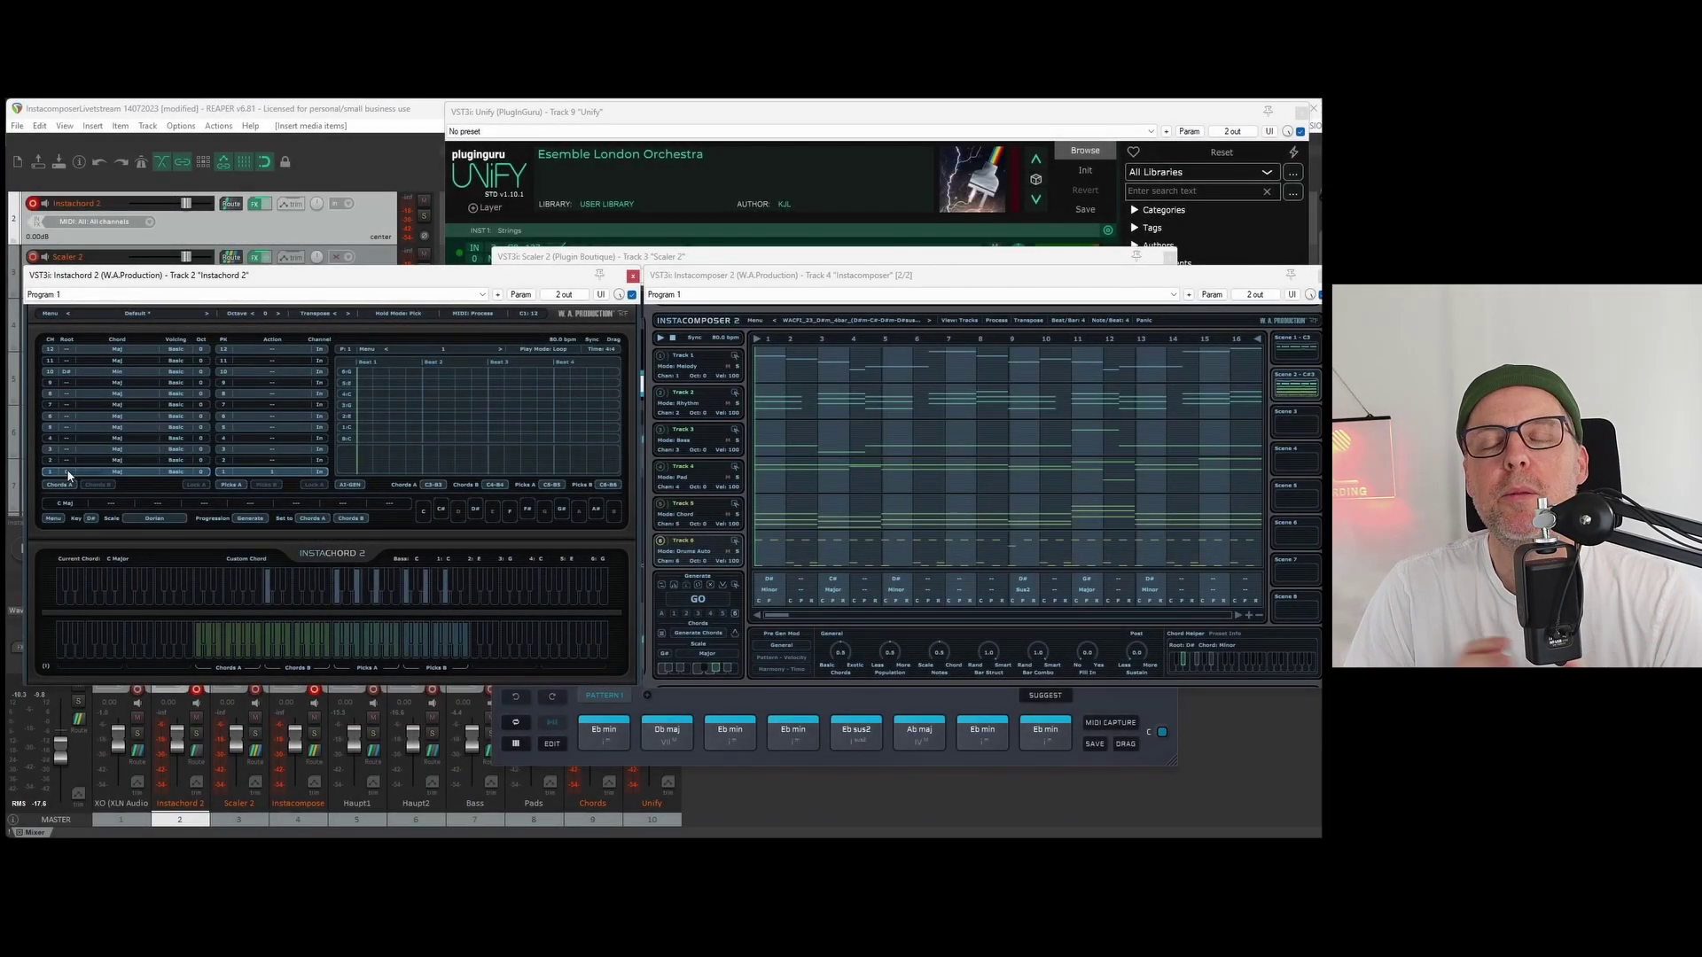
click(68, 470)
click(82, 383)
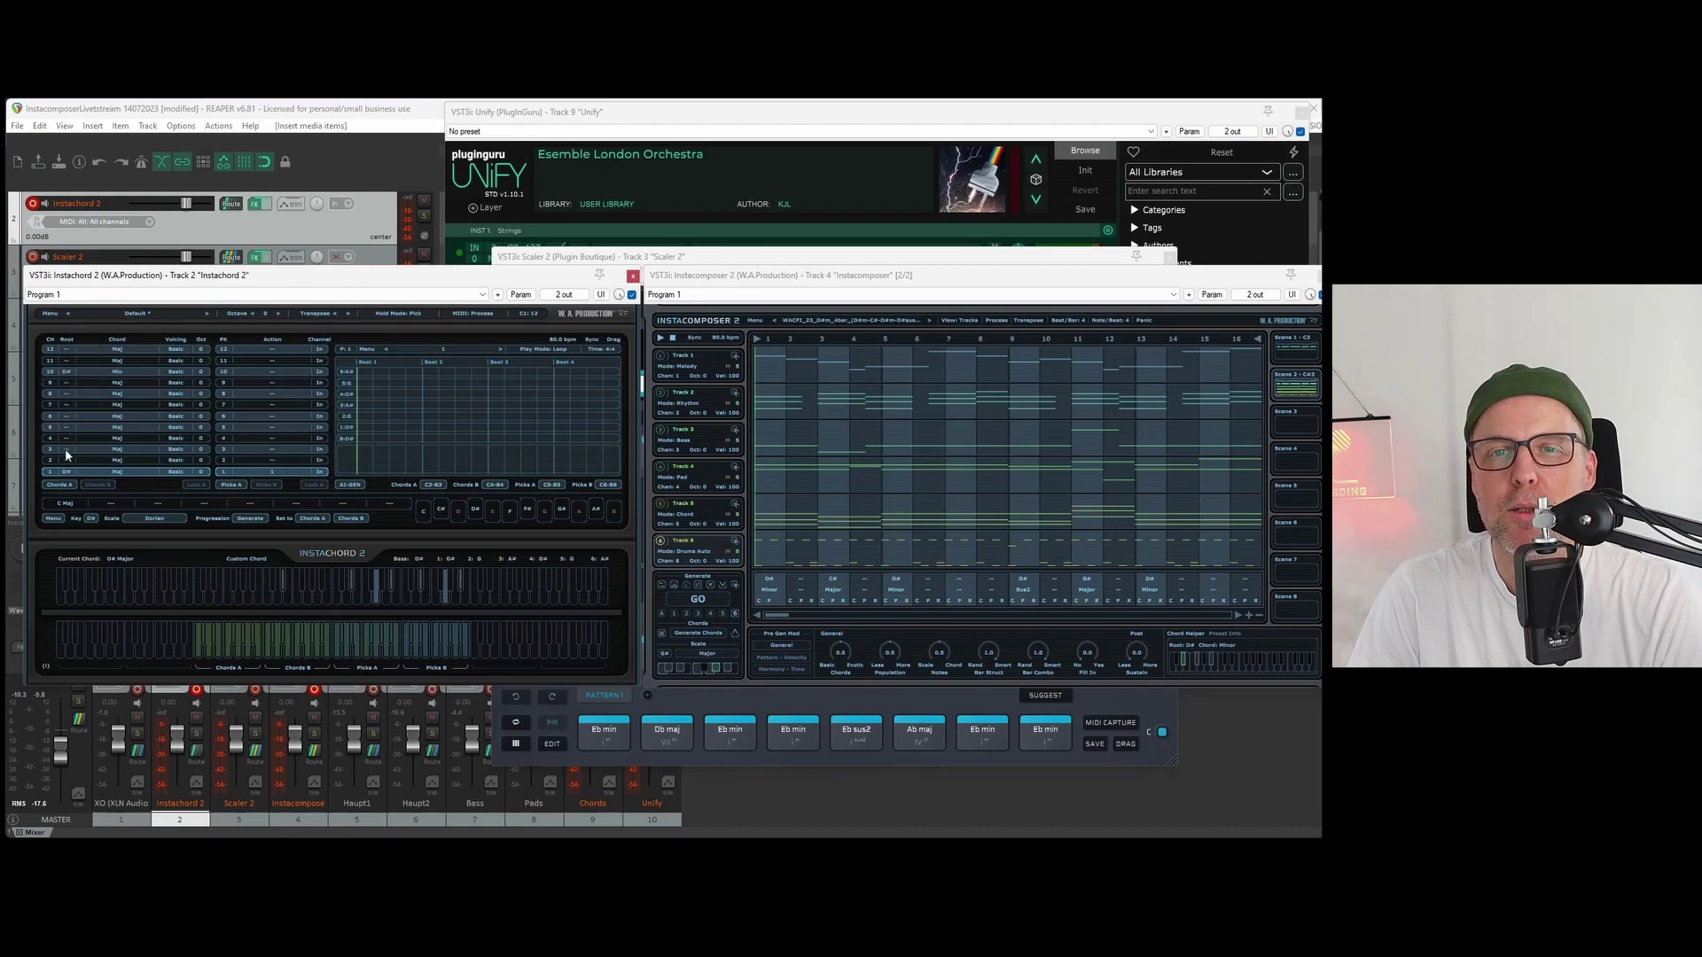
click(125, 478)
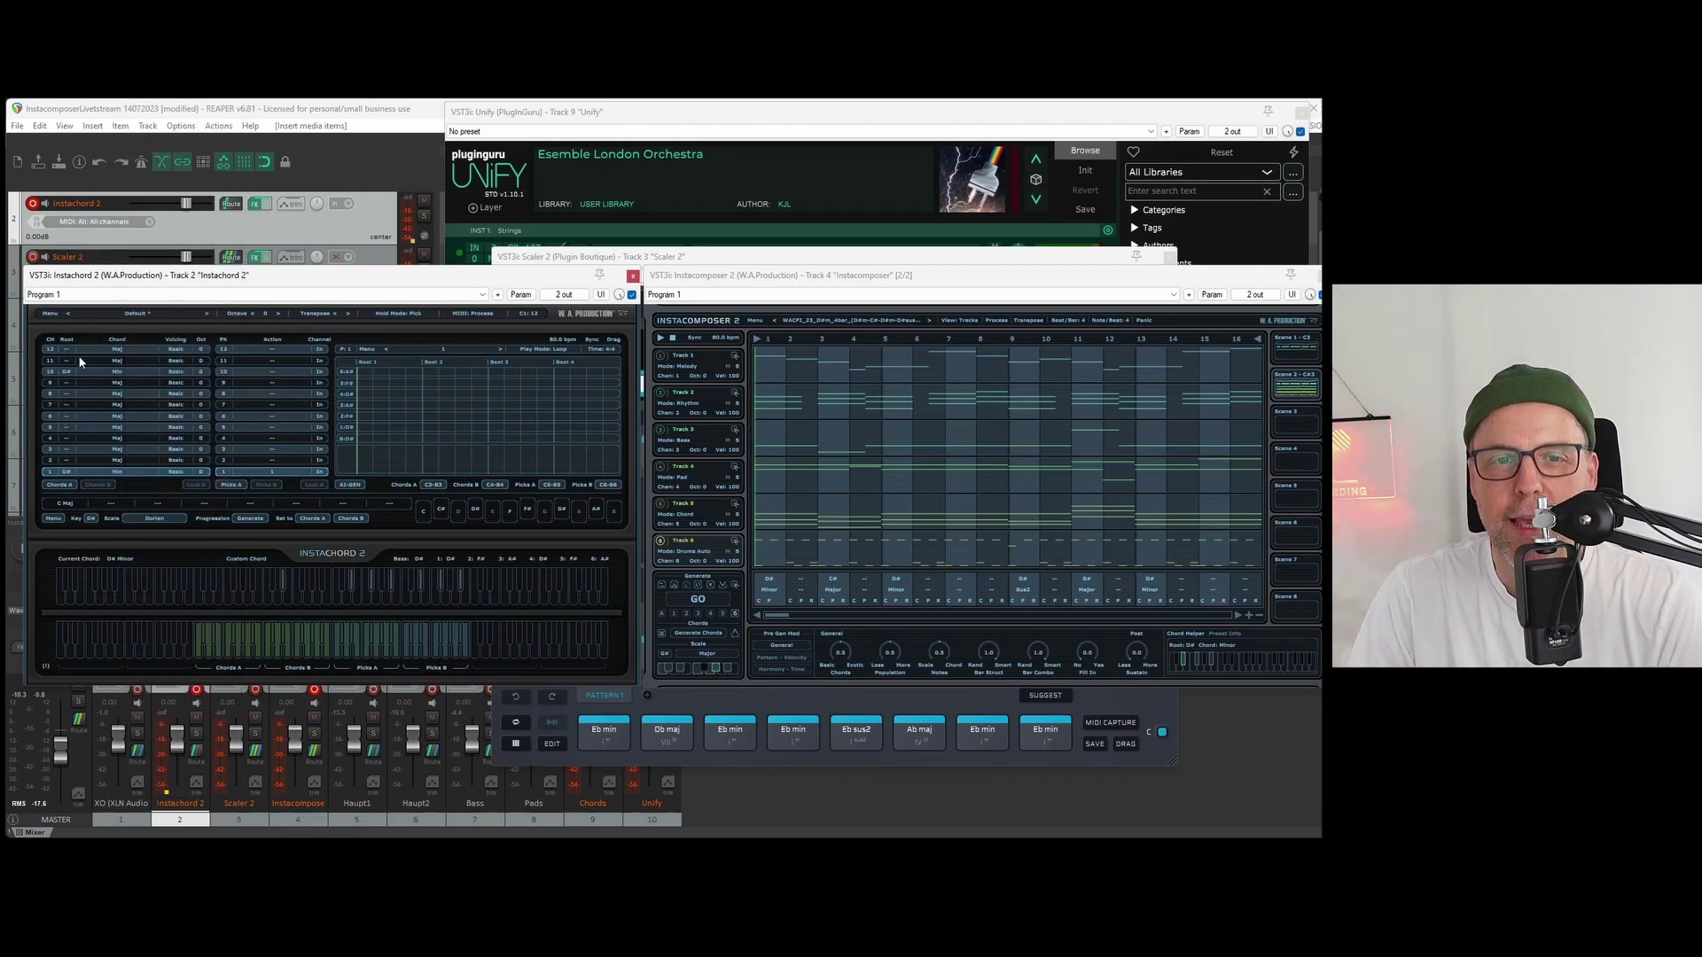
click(152, 122)
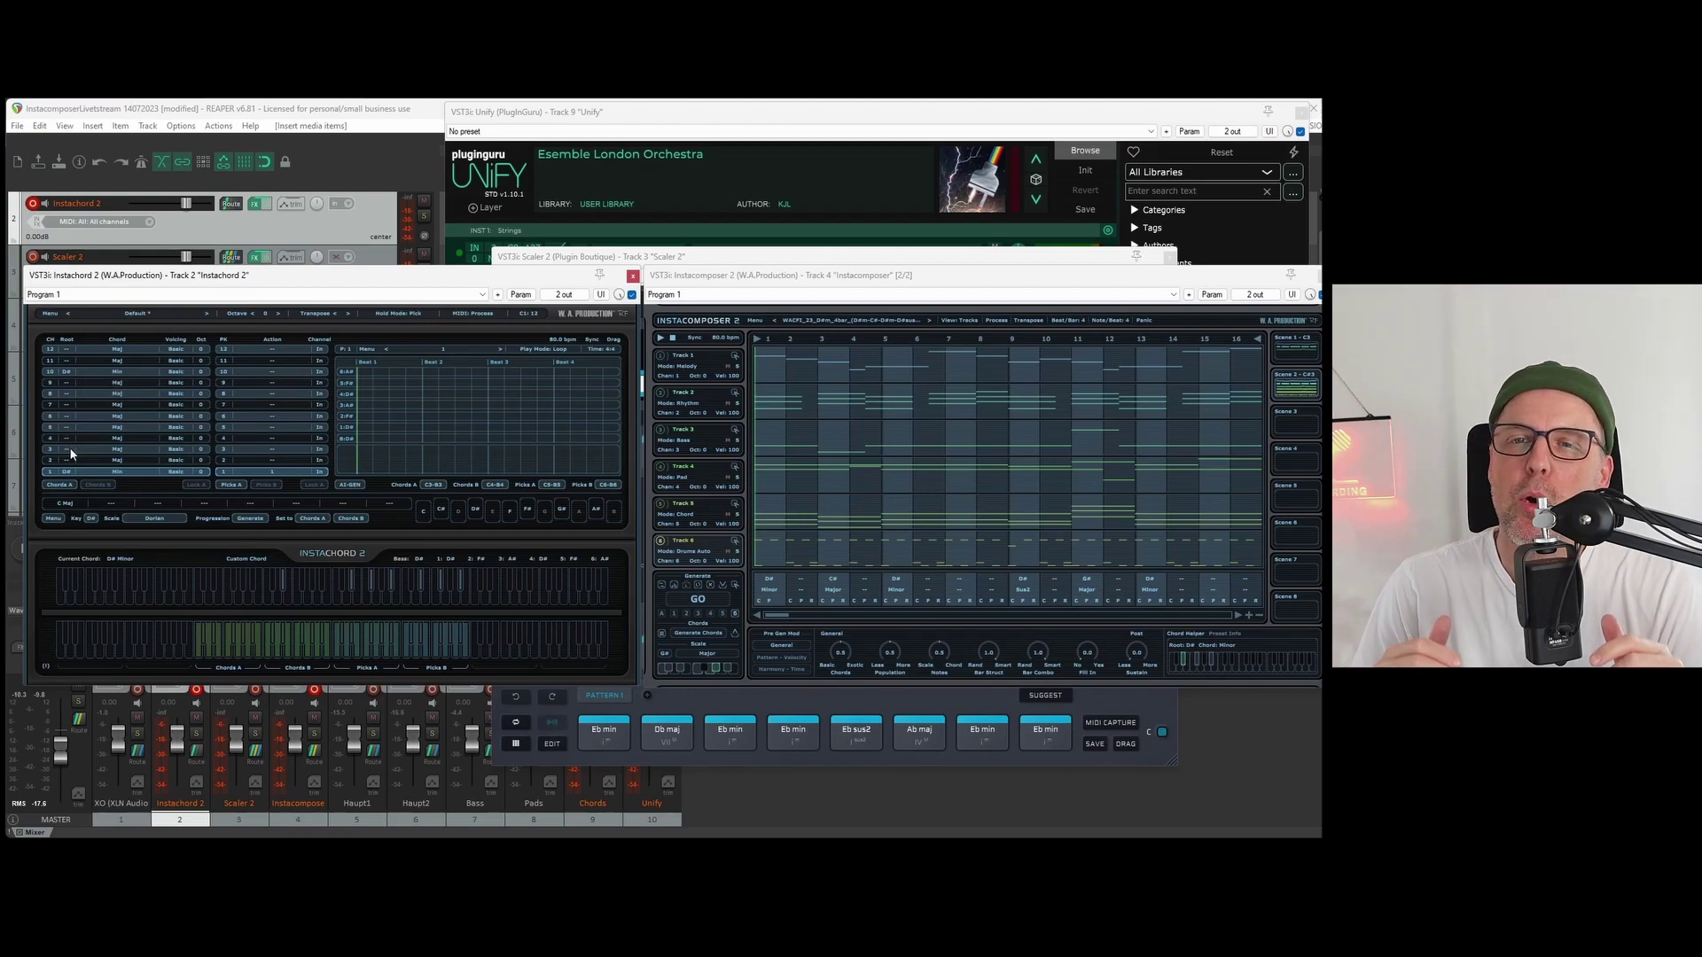
Step: Set chord slot 3 to C# major and chord slot 5 to D# minor
click(69, 447)
click(87, 470)
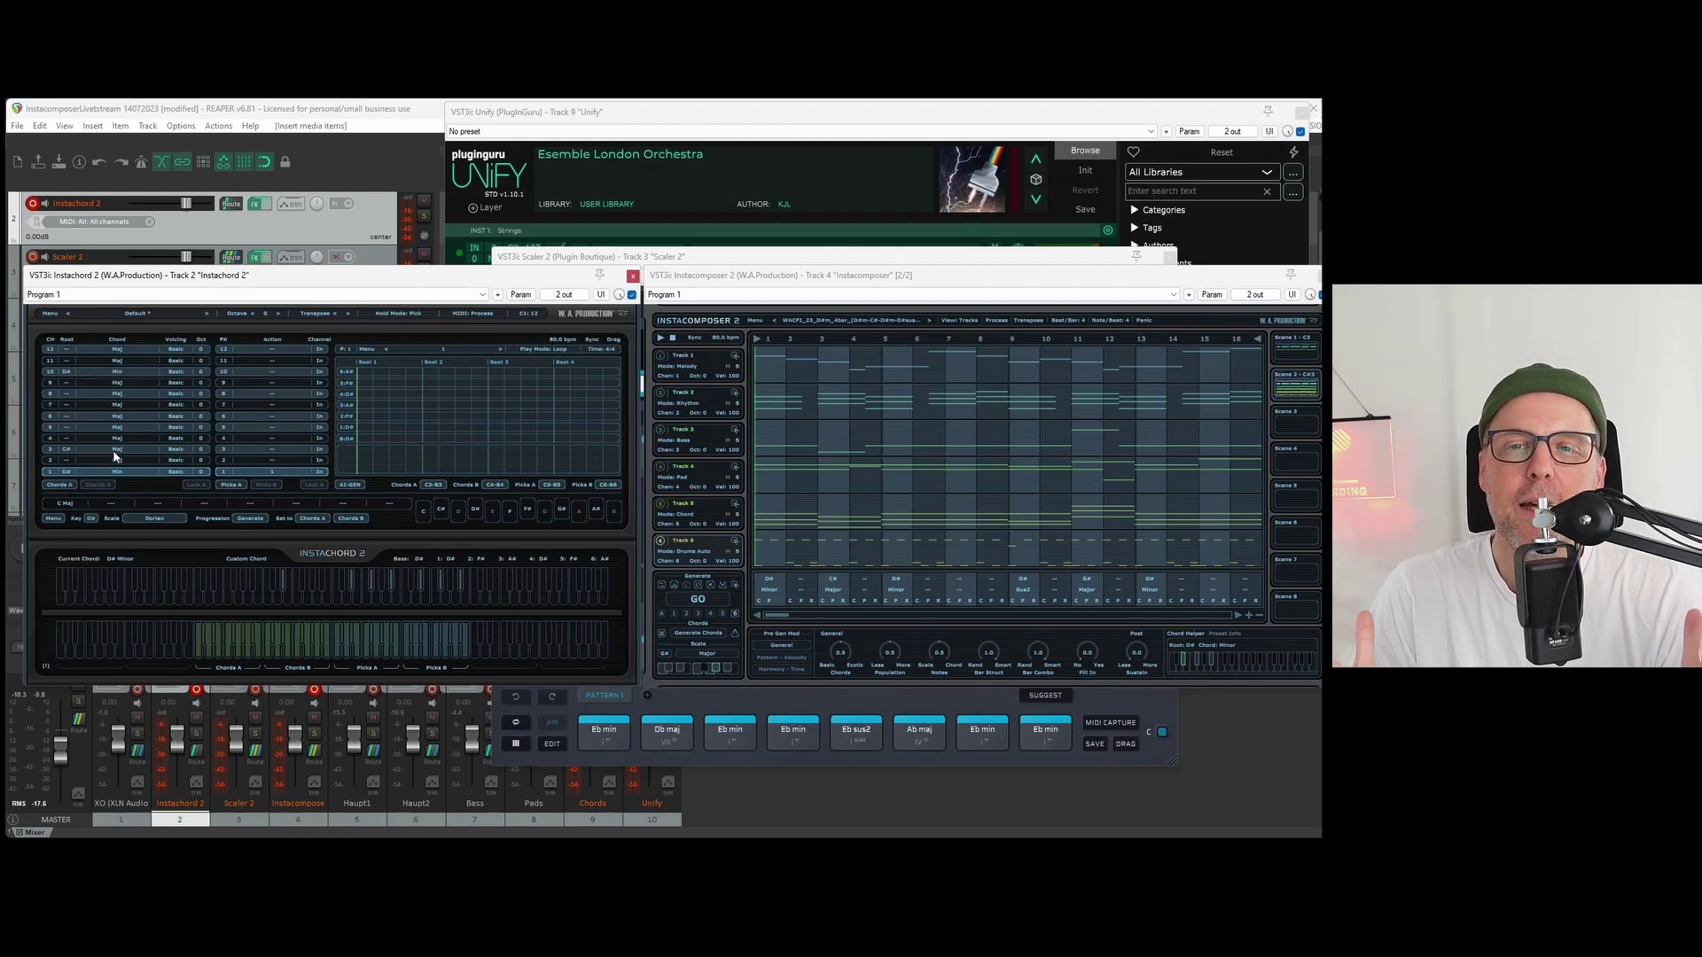
click(63, 426)
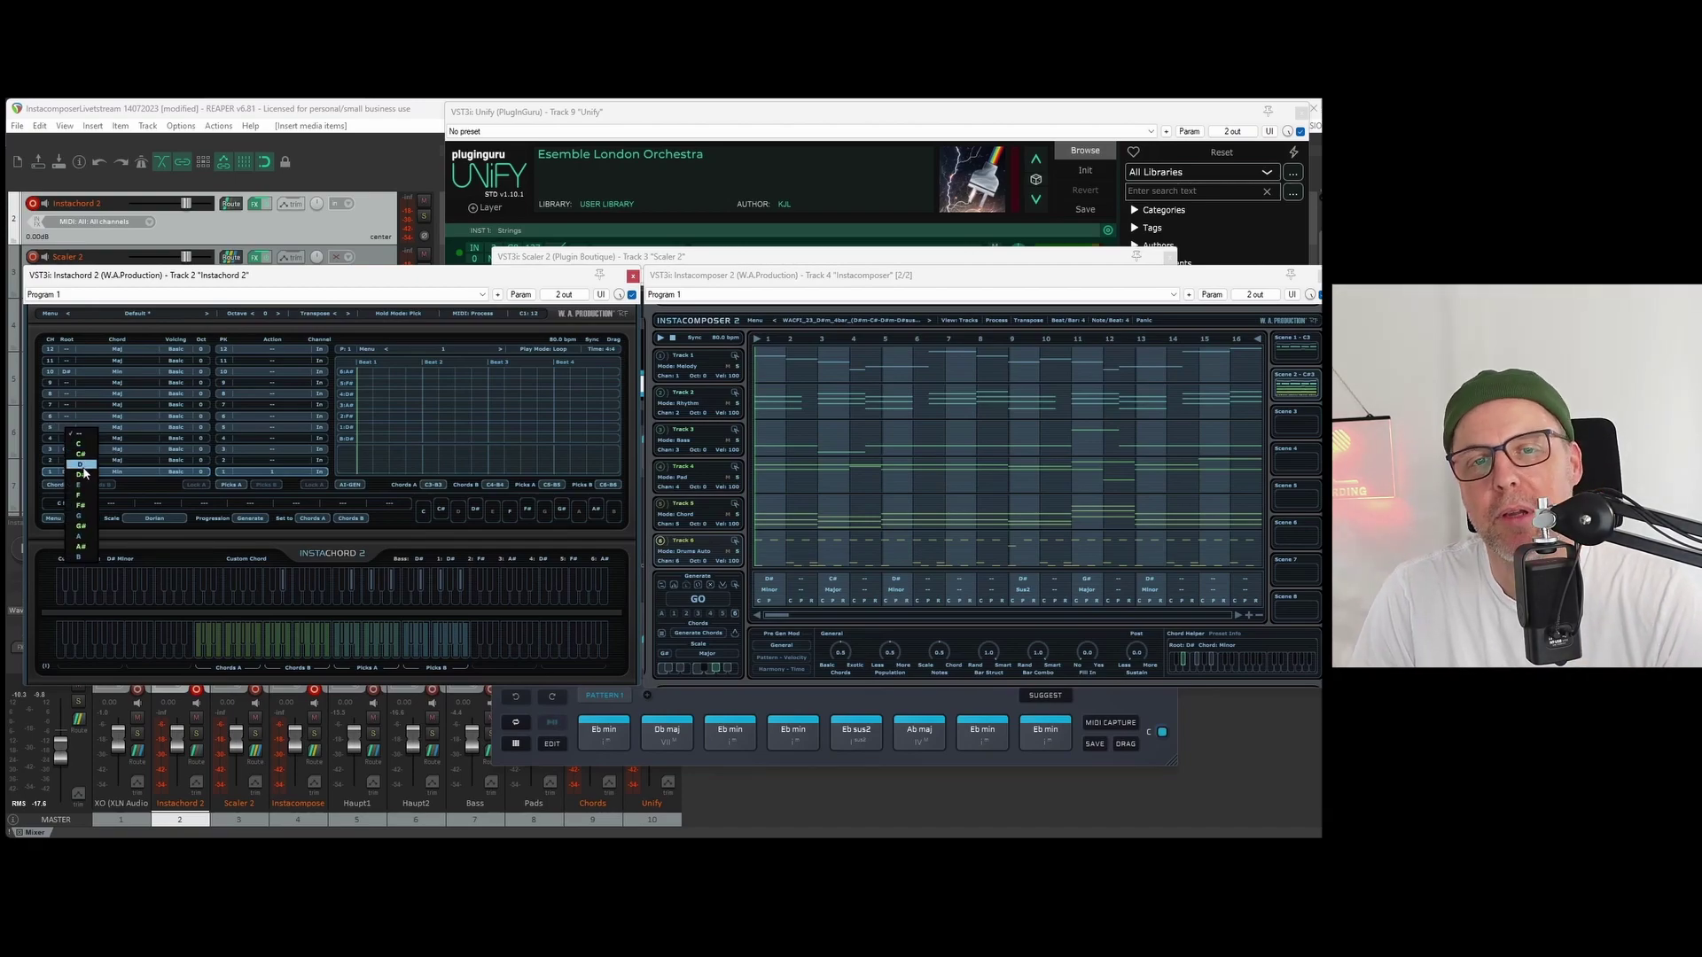
click(81, 478)
click(124, 425)
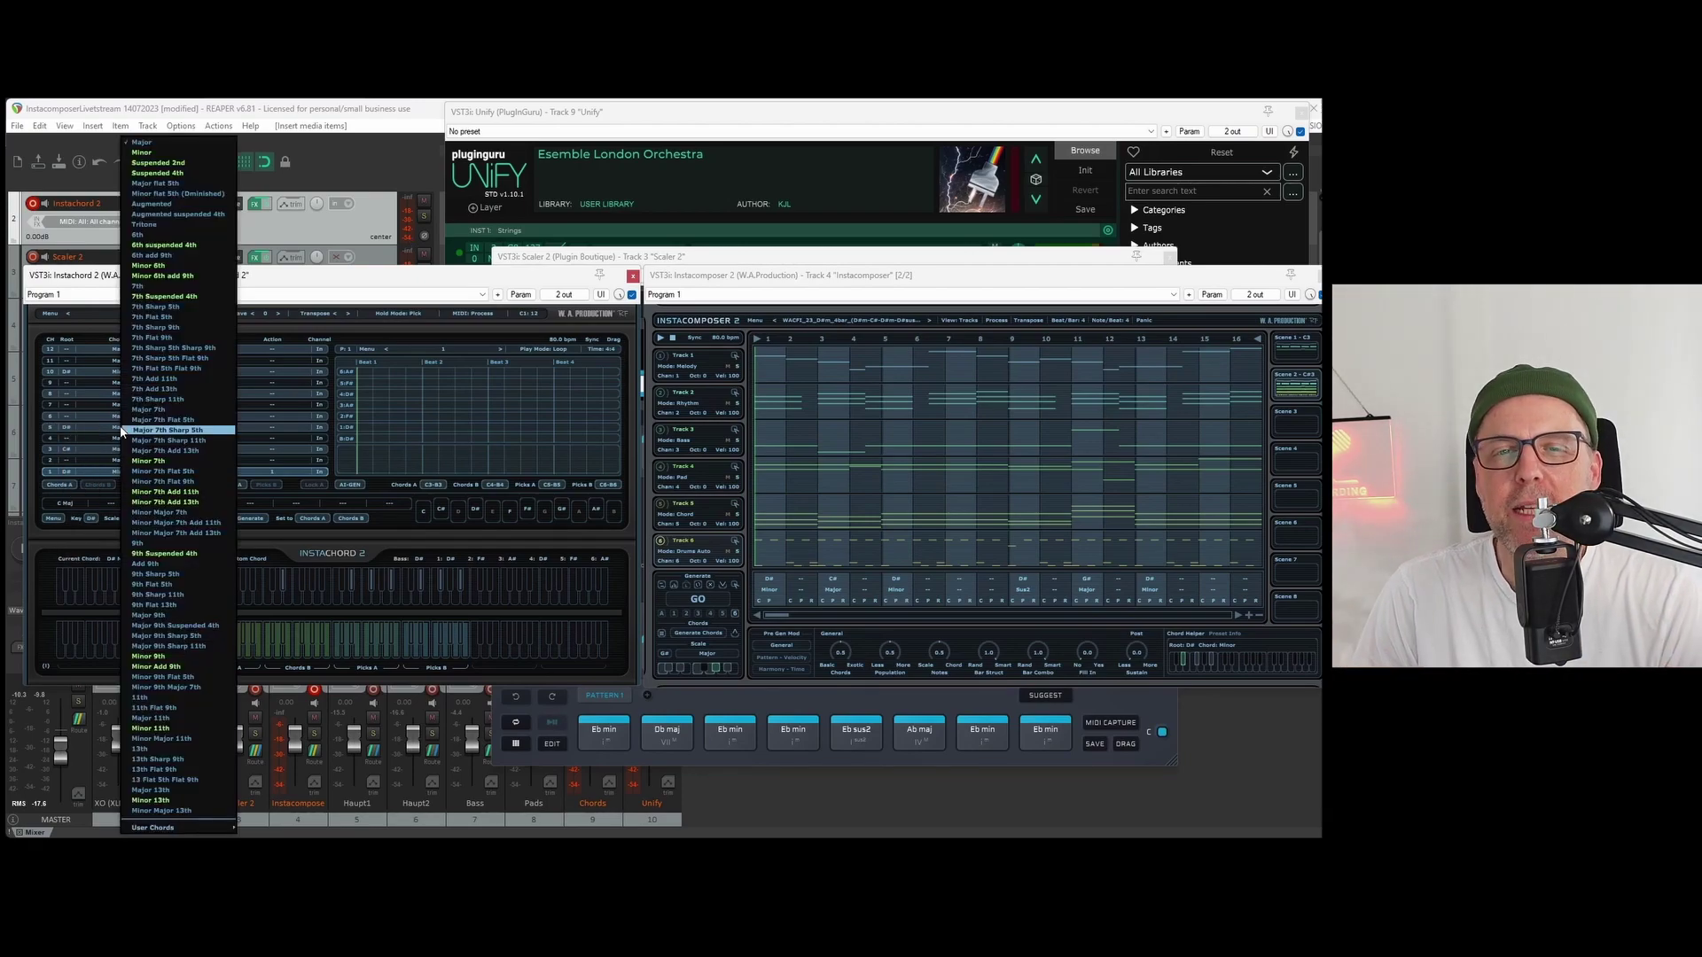
click(160, 152)
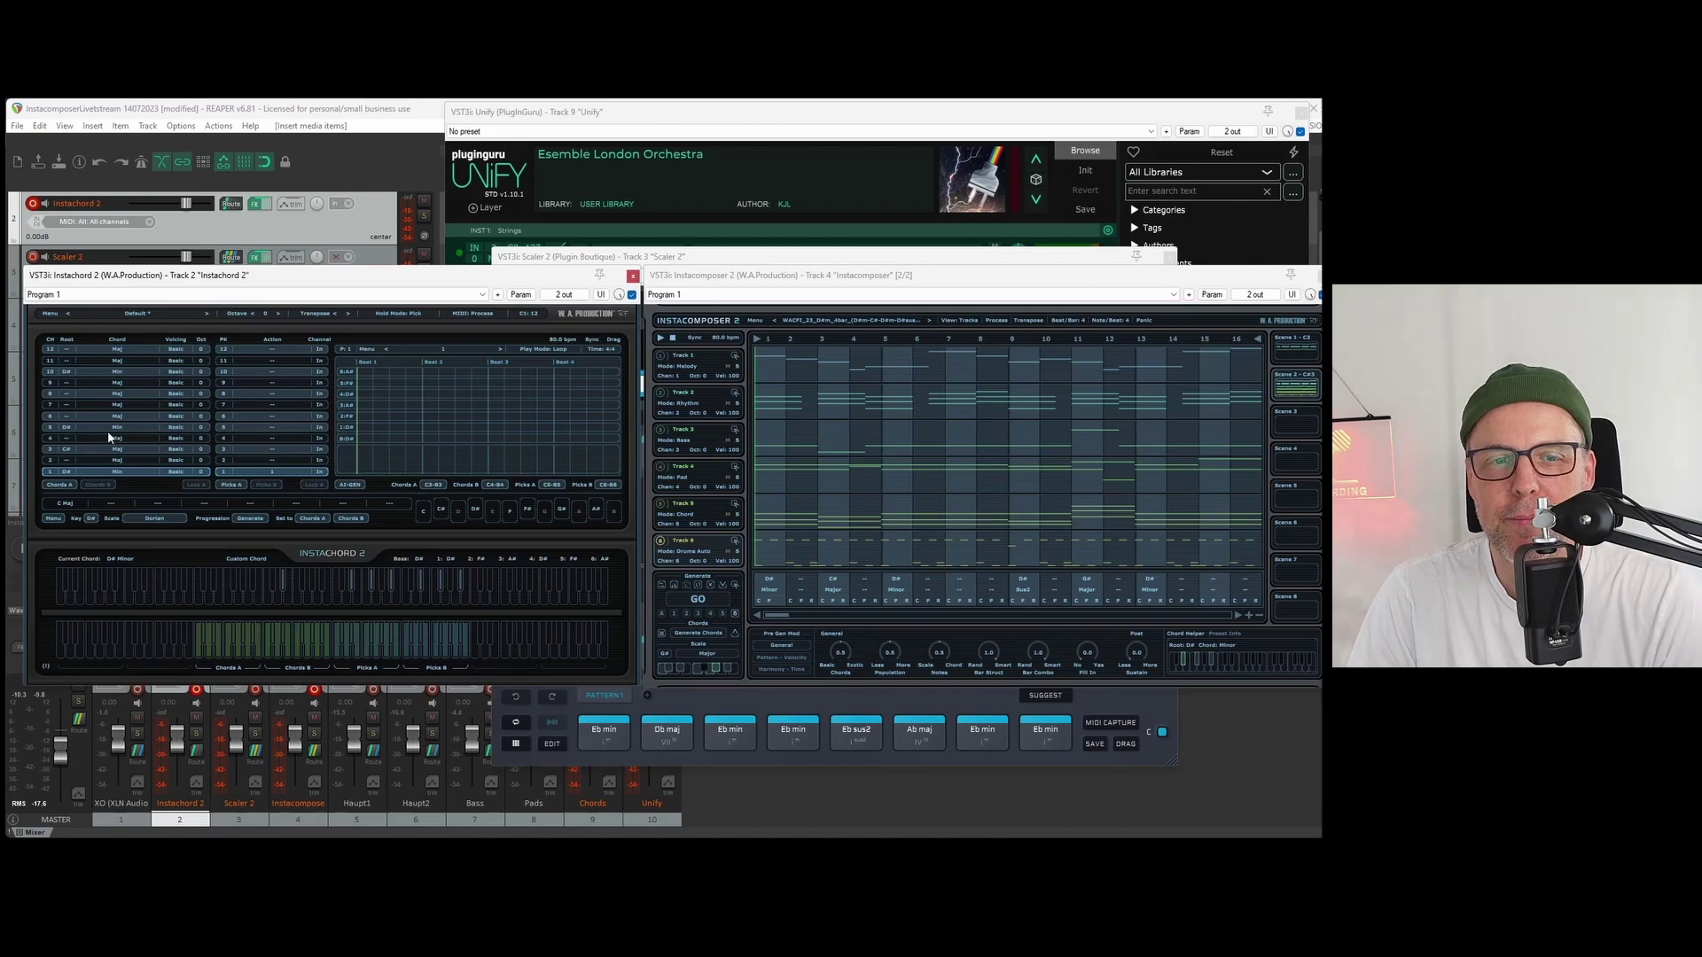
Step: Set chord slot 6 to D# Suspended 2nd and chord slot 8 to G# major
click(63, 416)
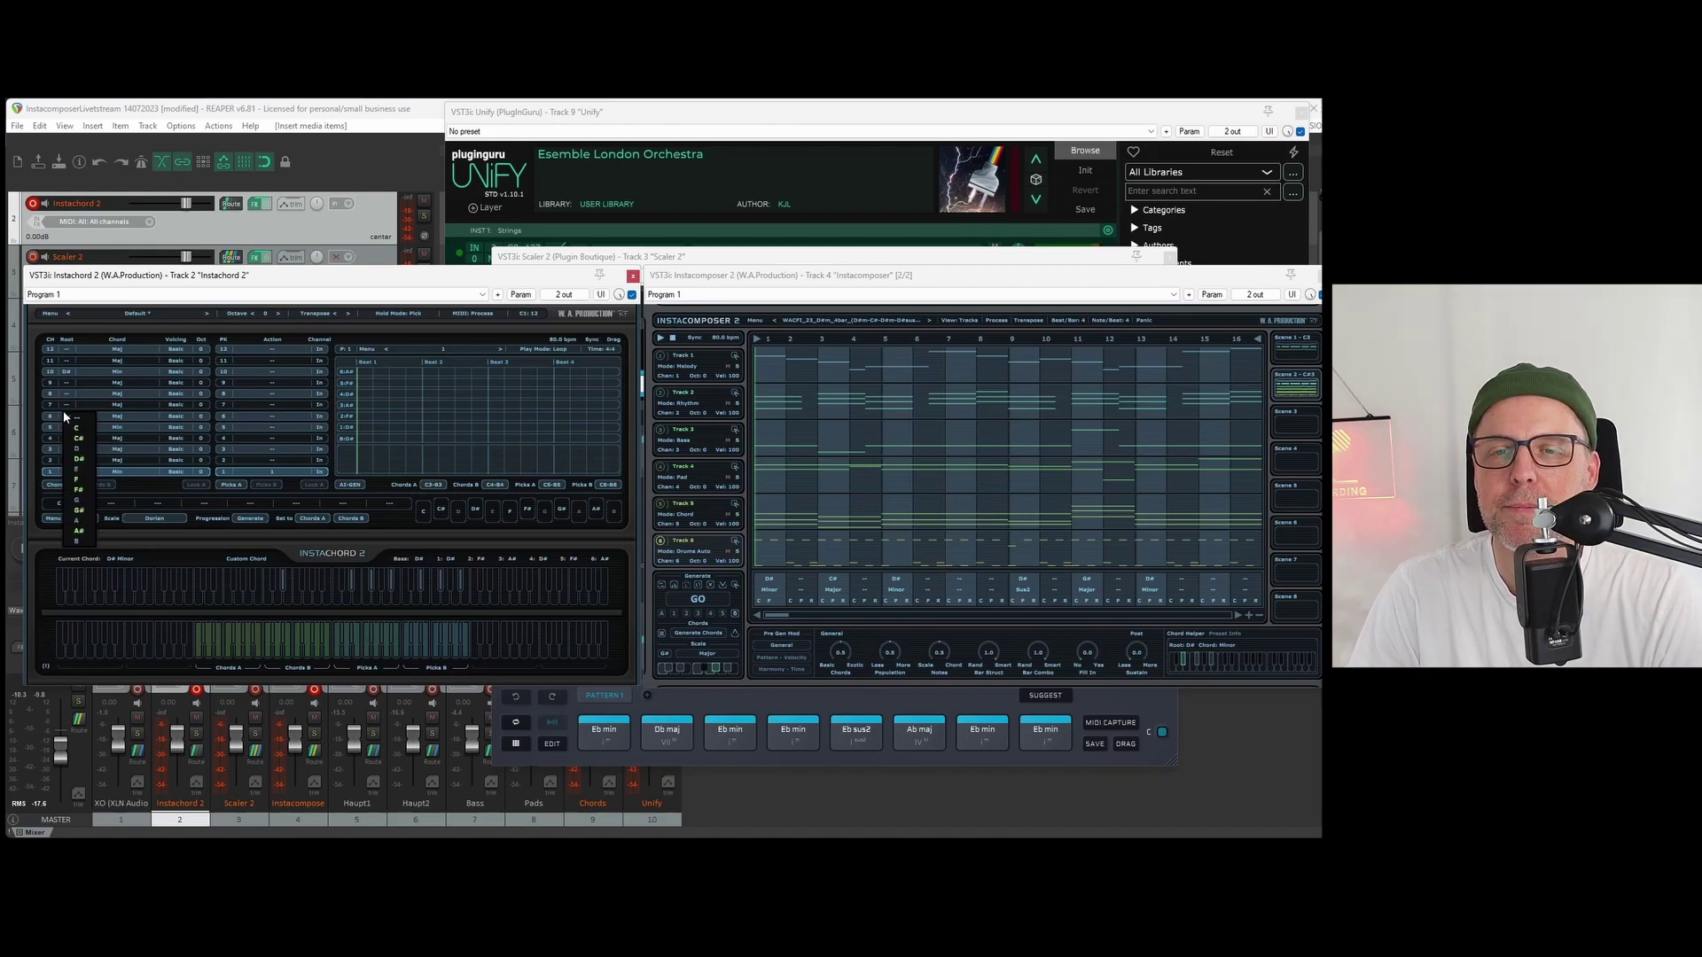
click(90, 455)
click(117, 416)
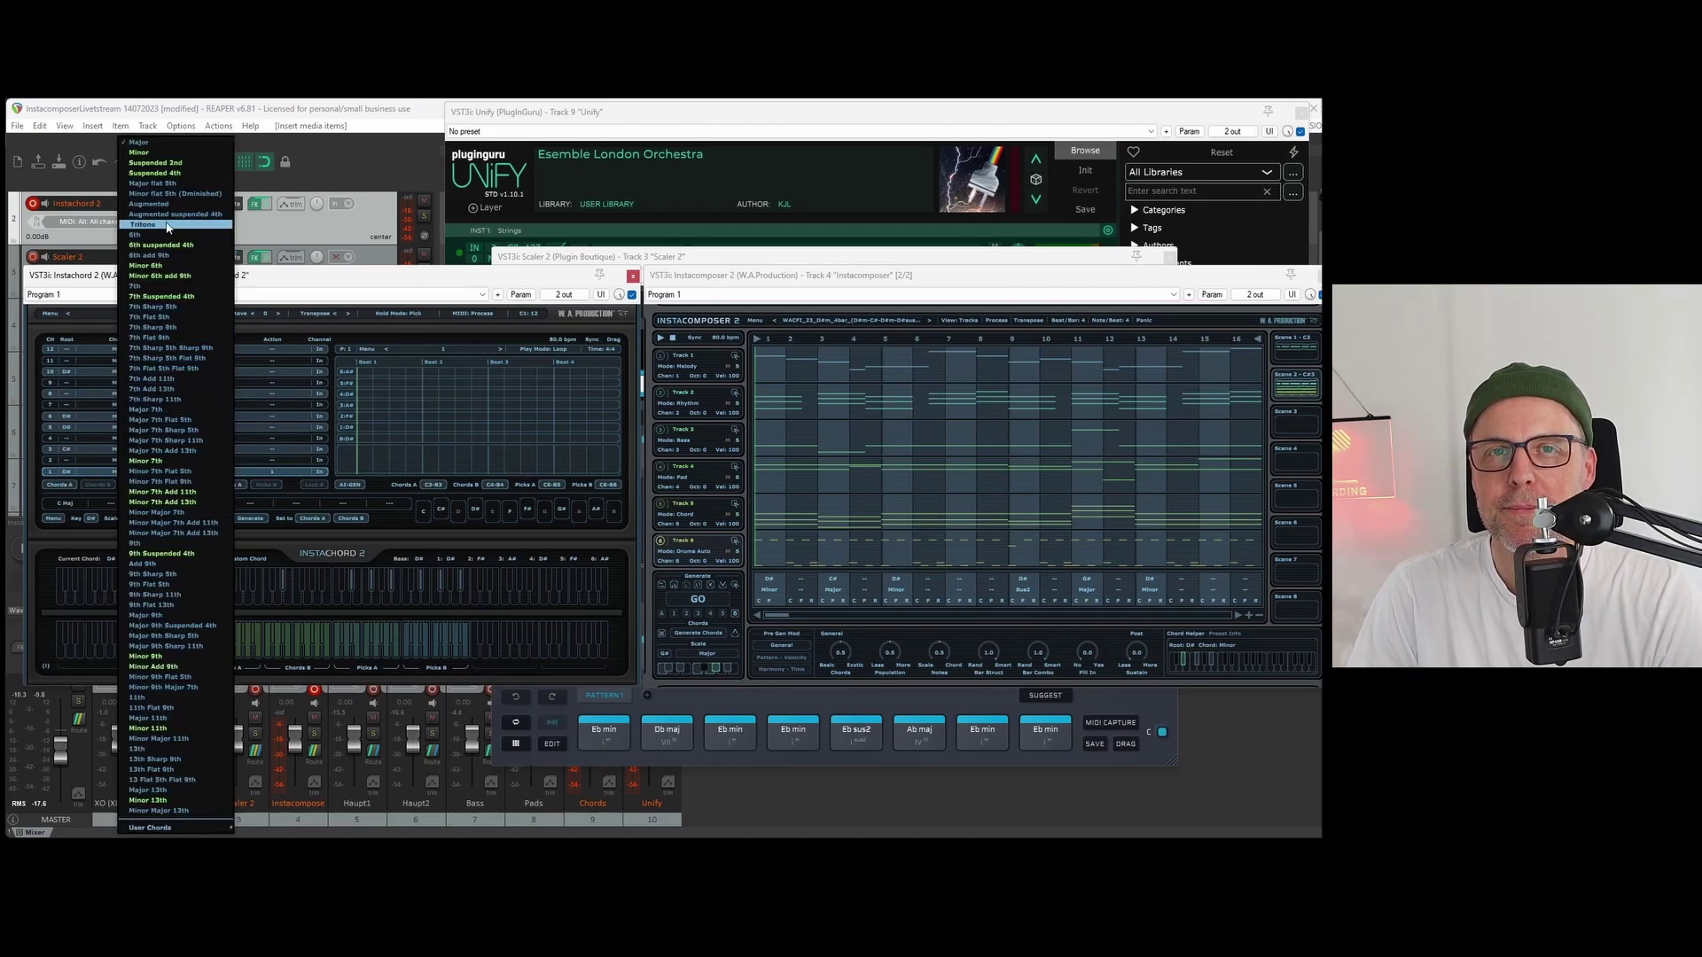
click(188, 164)
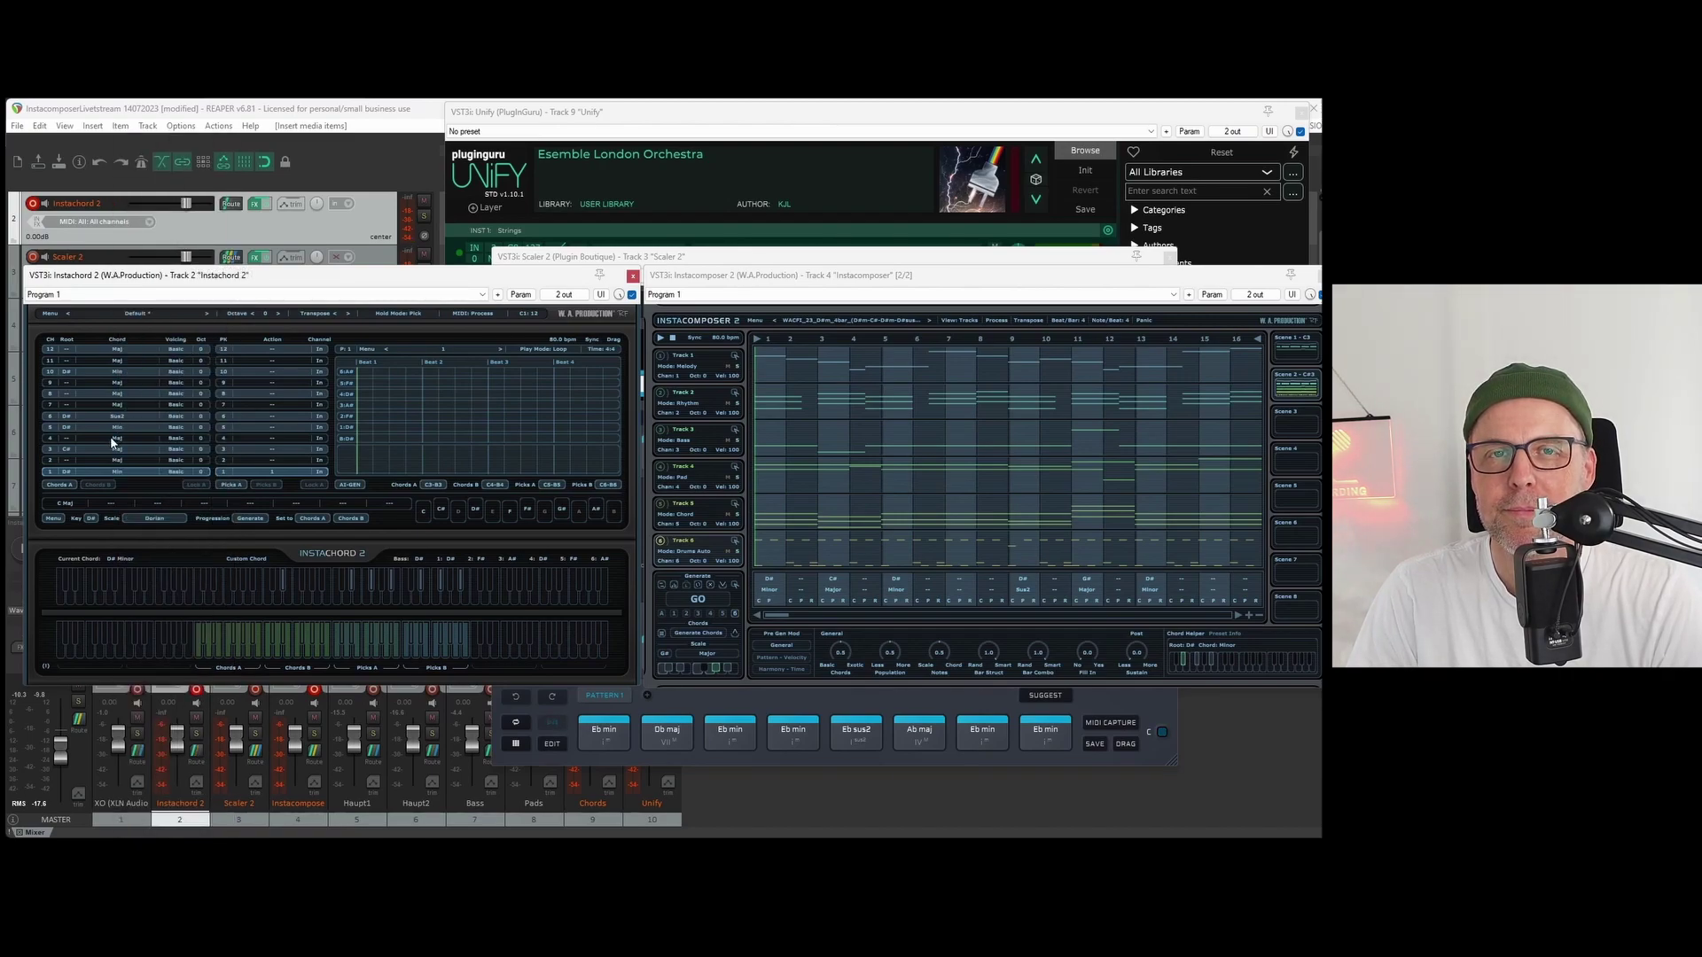
click(63, 393)
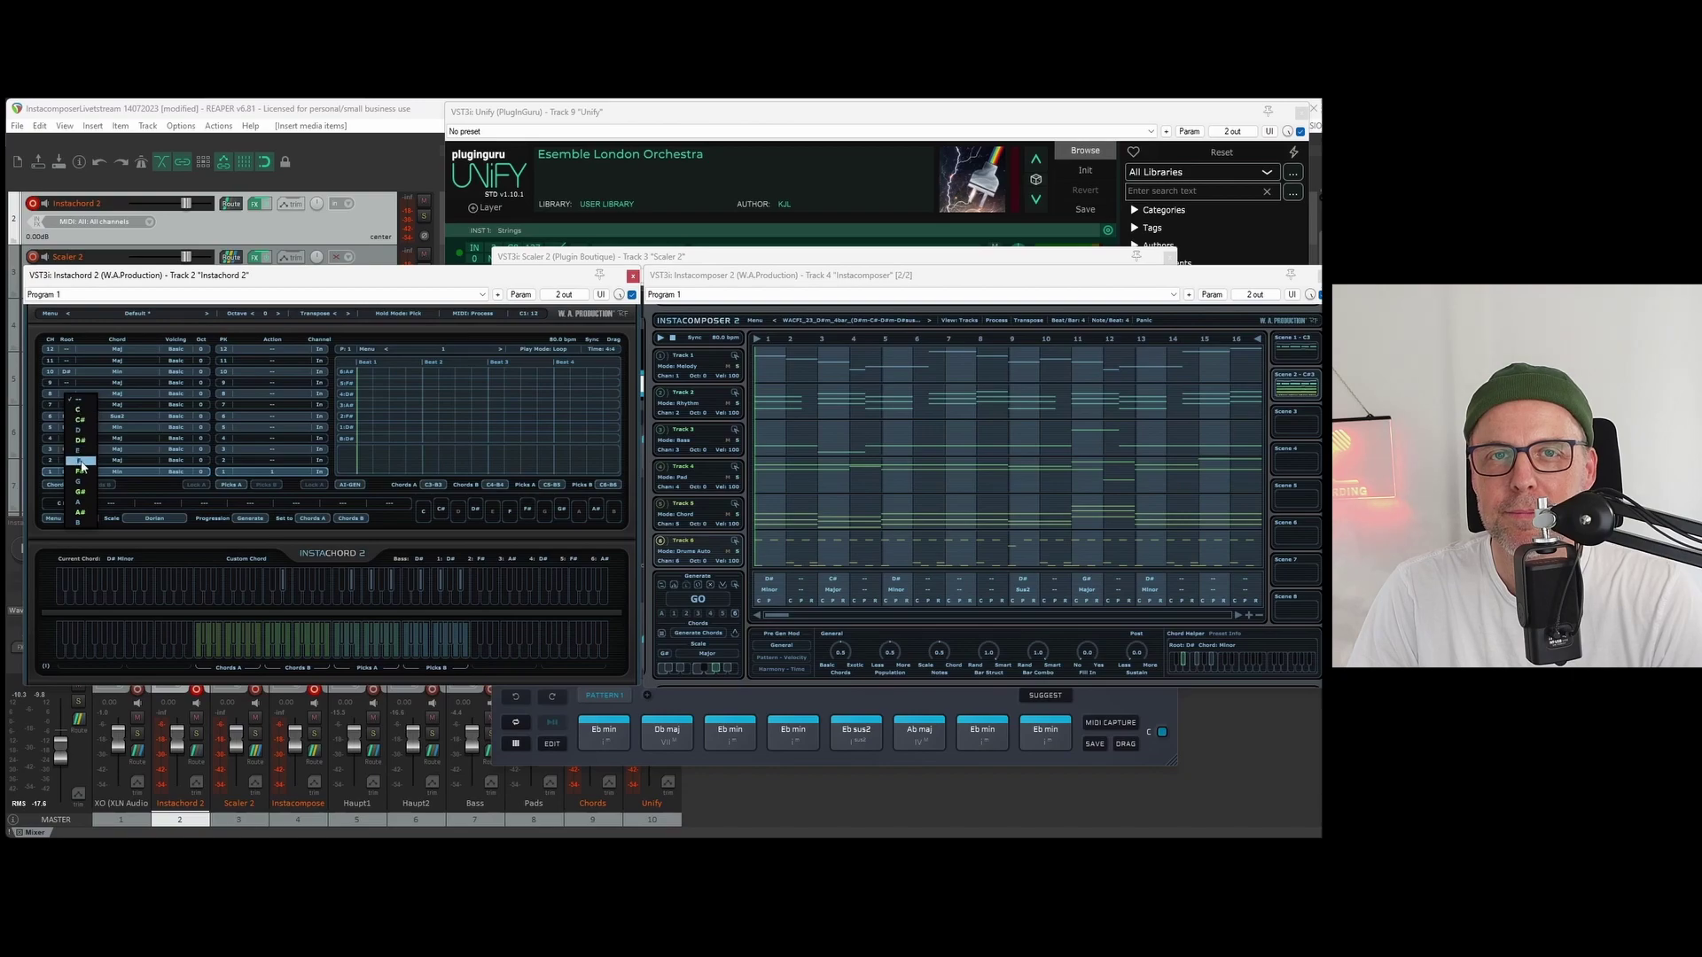
click(80, 492)
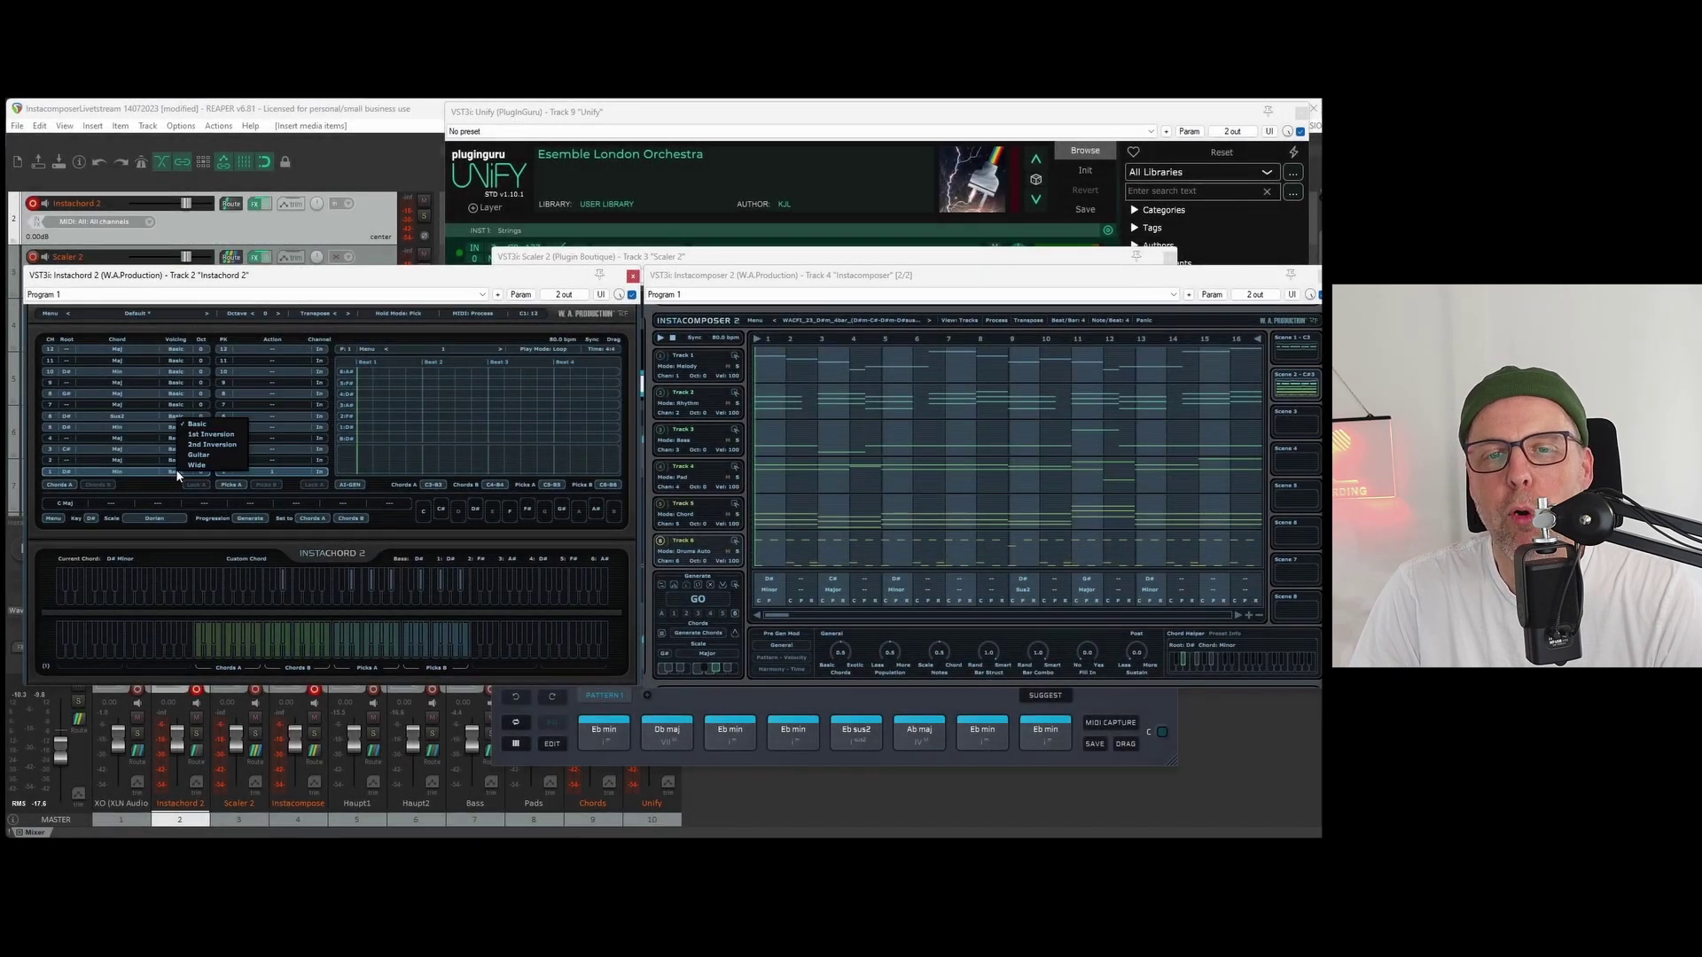
Step: Set the voicing of chord slots 1, 3, 5, 6, 8 and 10 to Guitar
click(199, 454)
click(176, 471)
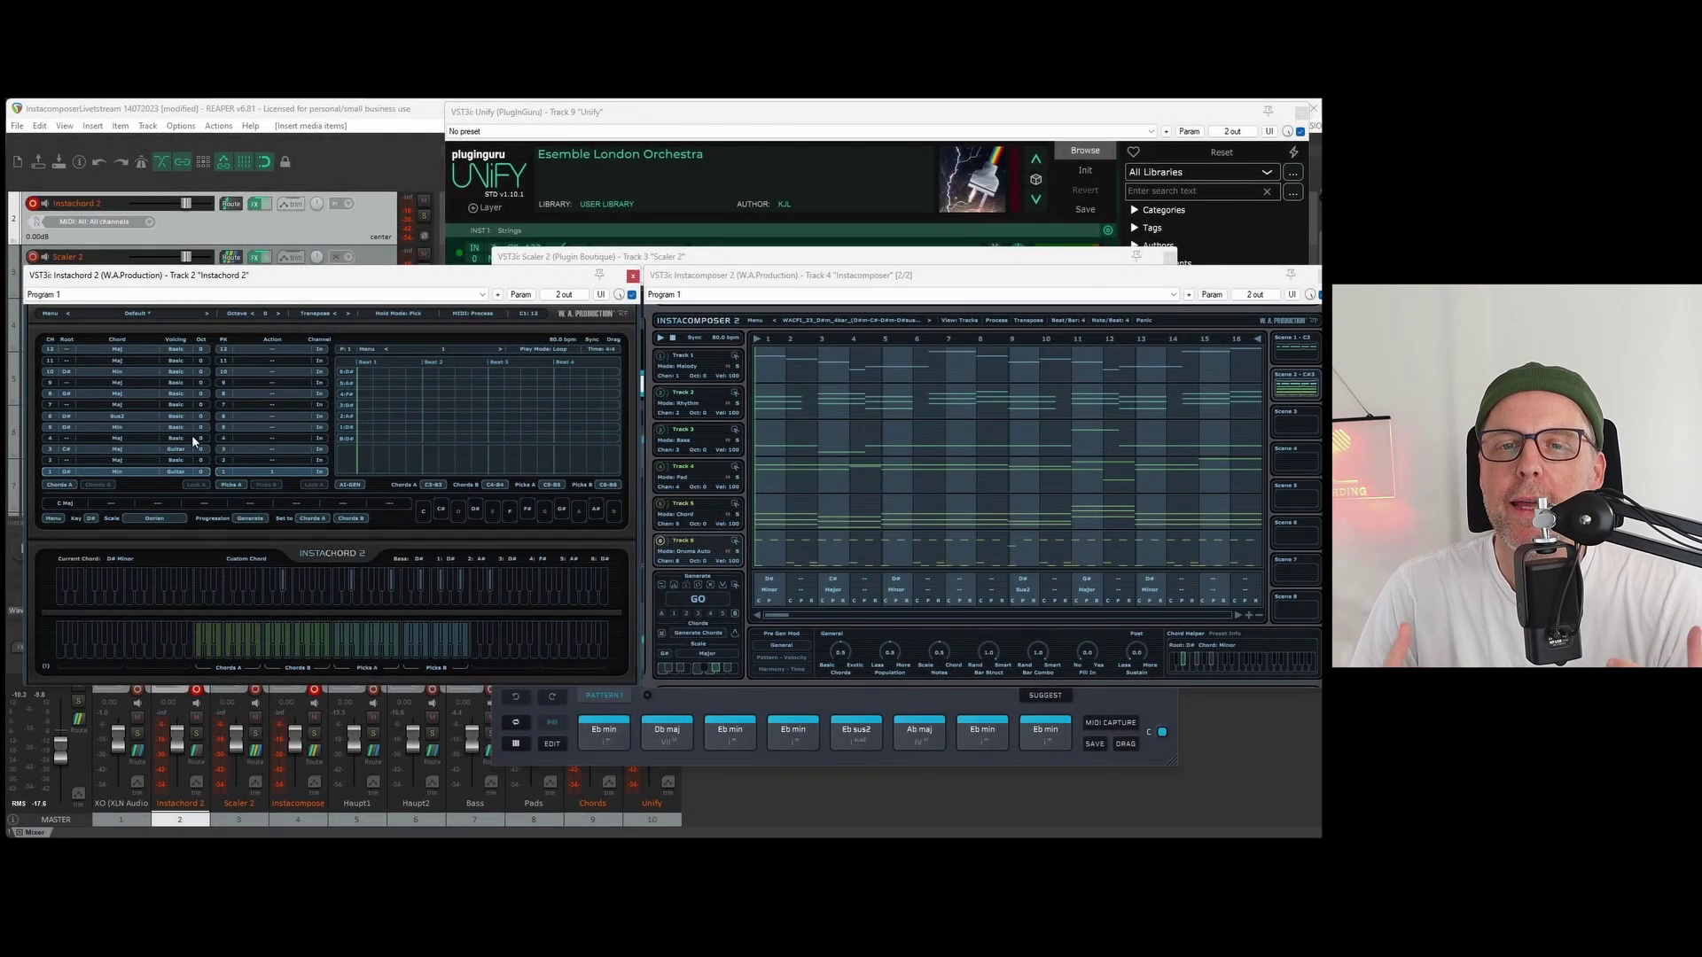
click(199, 464)
click(218, 431)
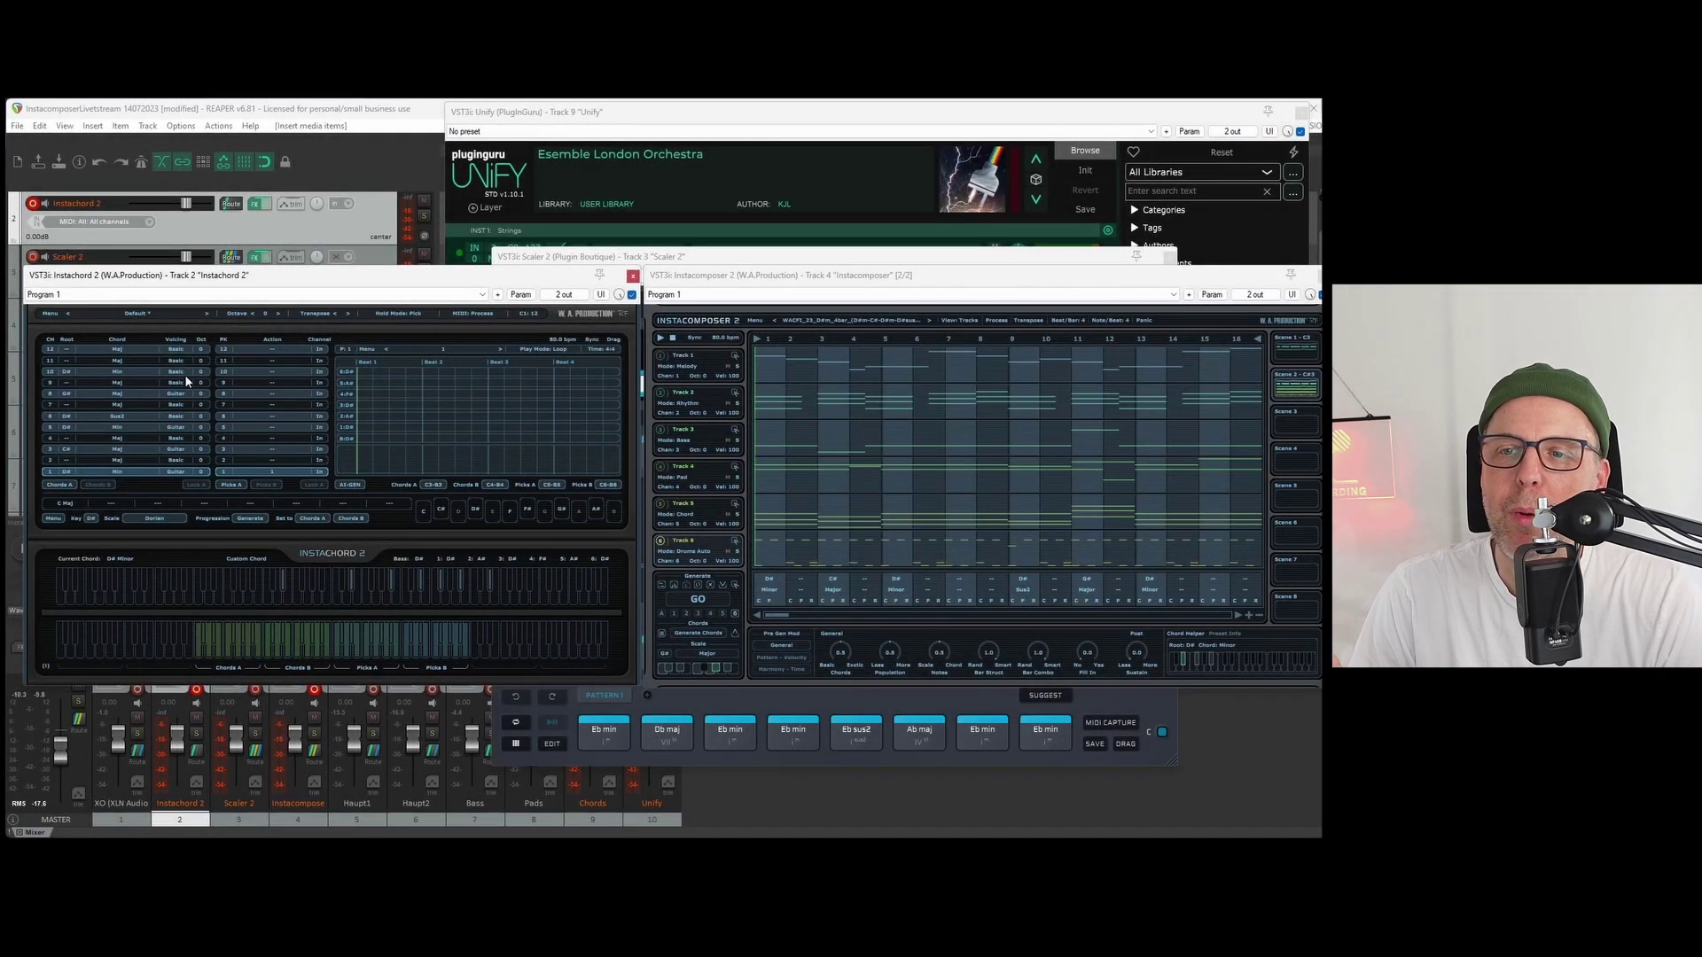
click(185, 374)
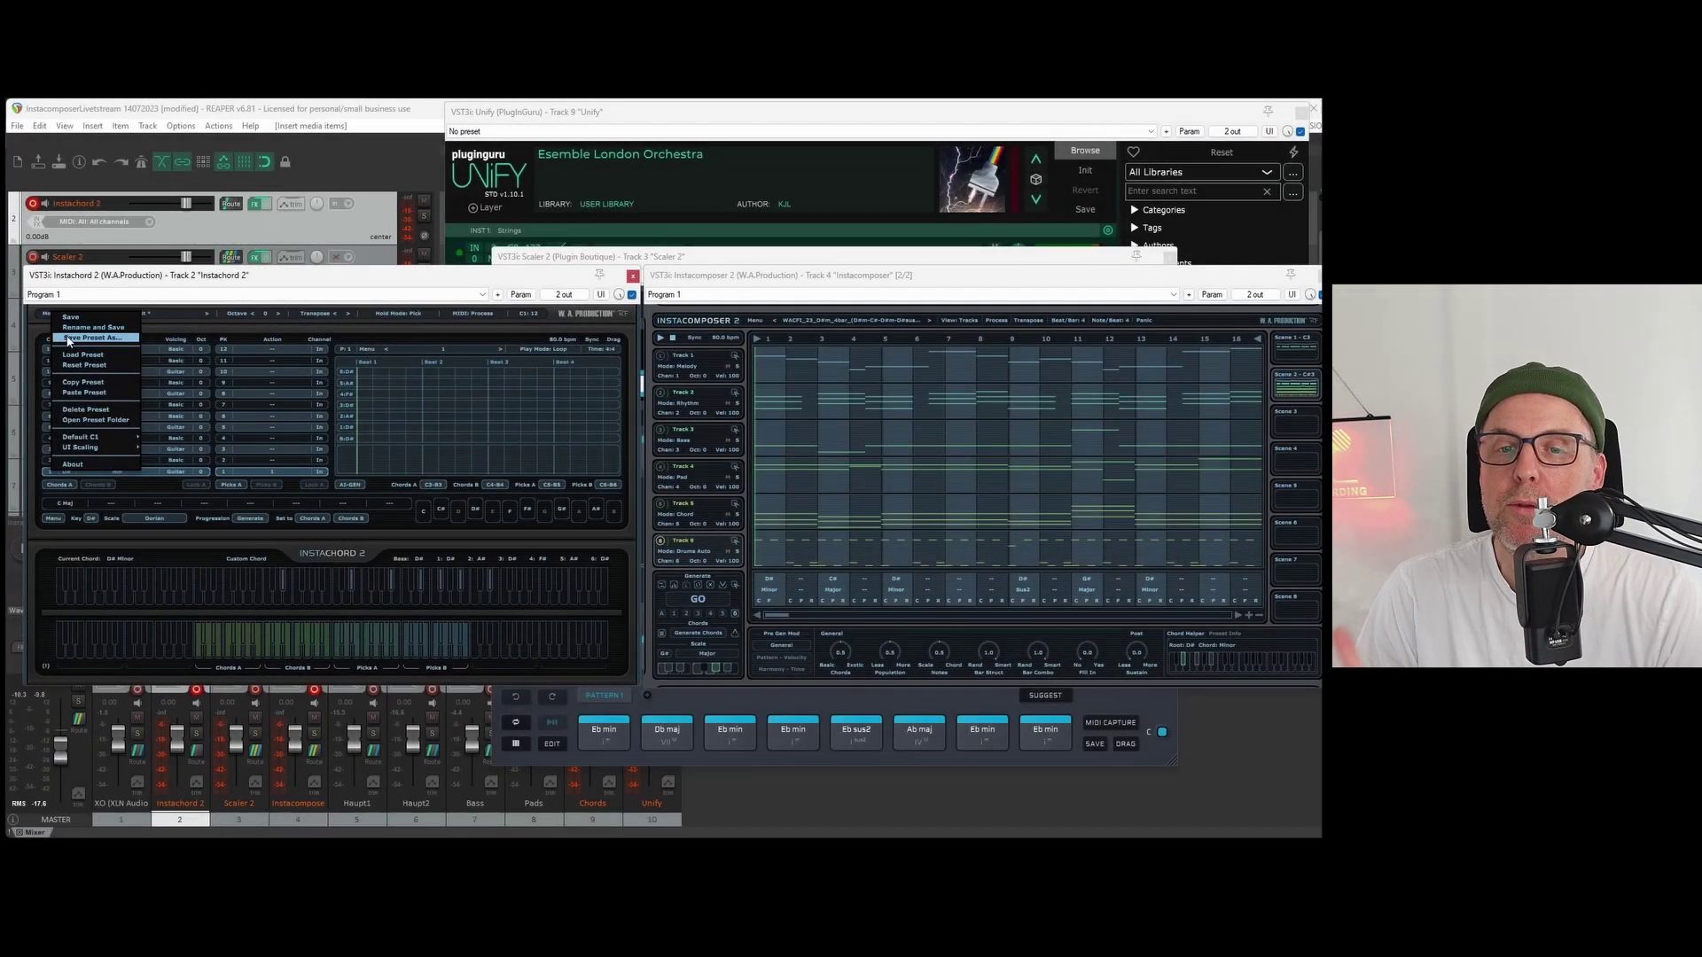
Step: Save the chord set as a new preset named EbDorian Progr in the personal presets folder
click(67, 338)
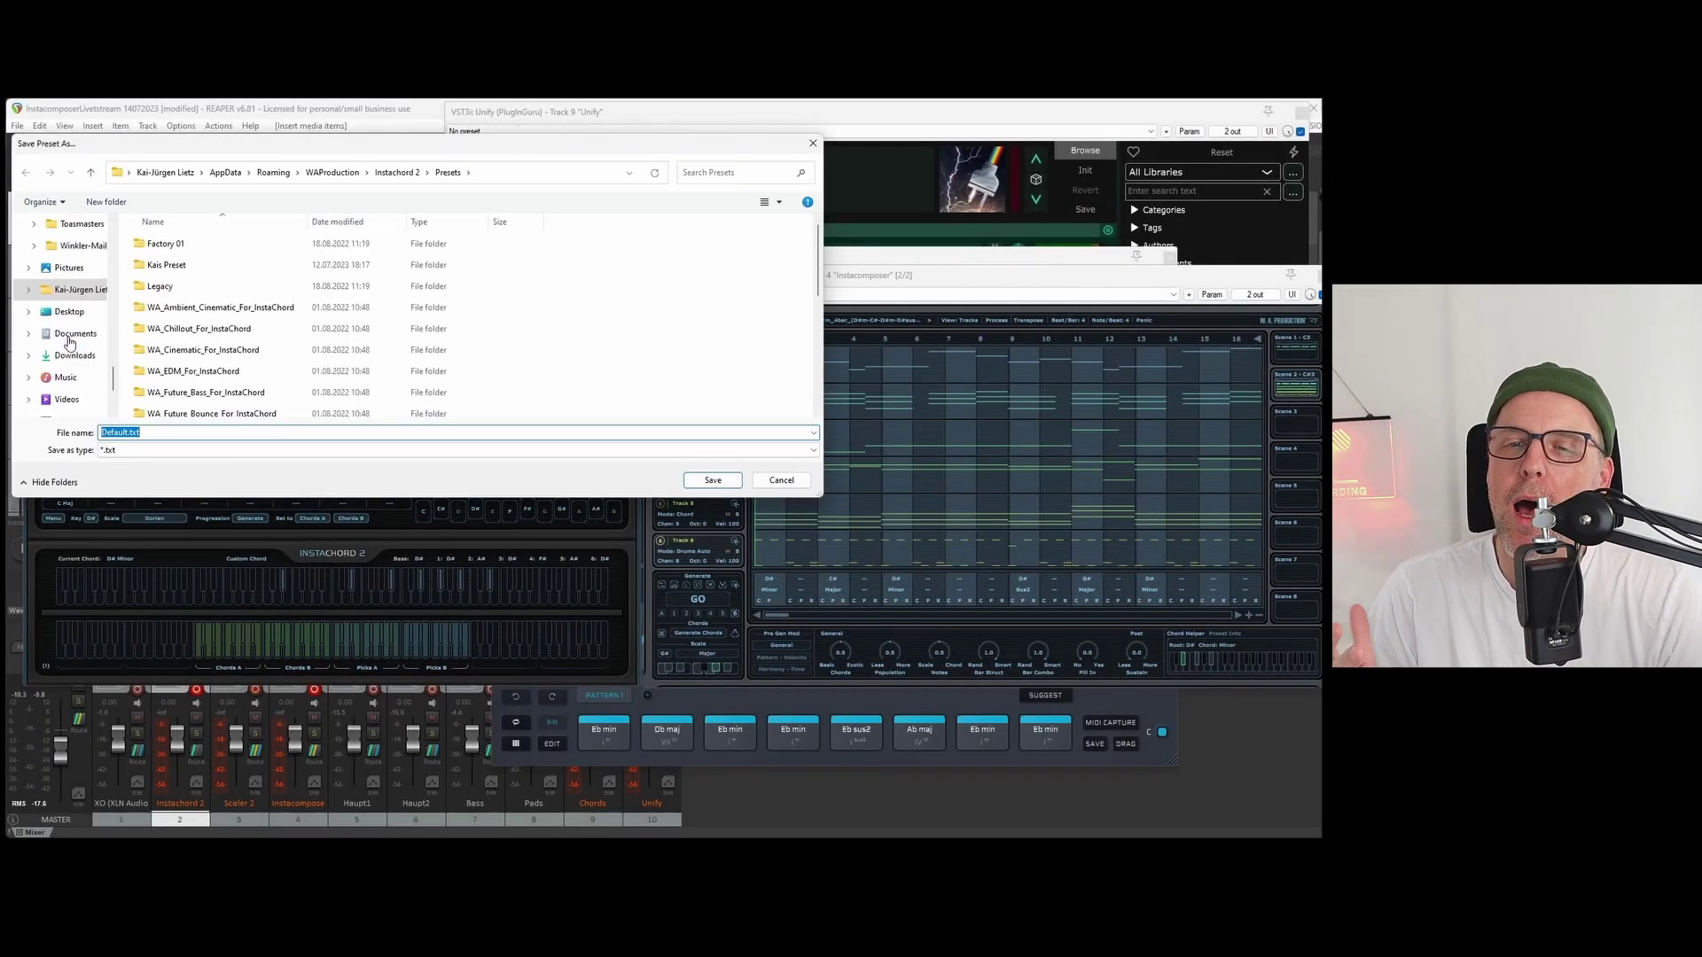
double_click(177, 264)
click(128, 432)
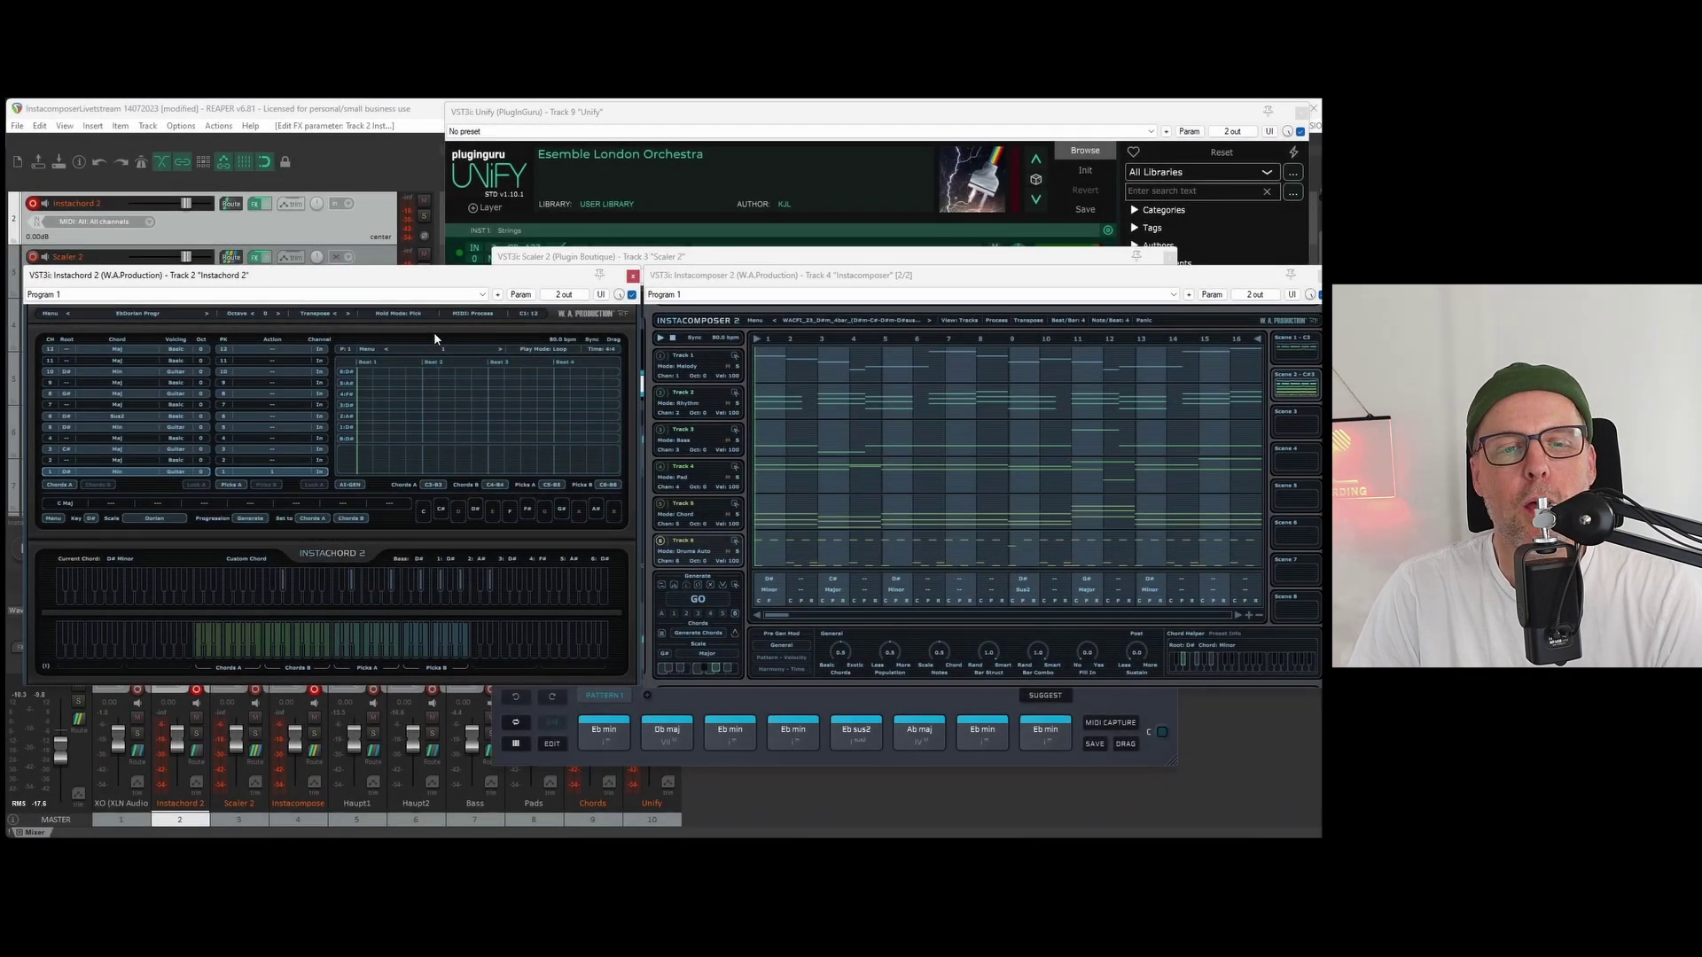
Step: Generate AI patterns for pick slots 1, 3 and 5, assigning Pattern 3 to slot 3 and Pattern 5 to slot 5
click(350, 485)
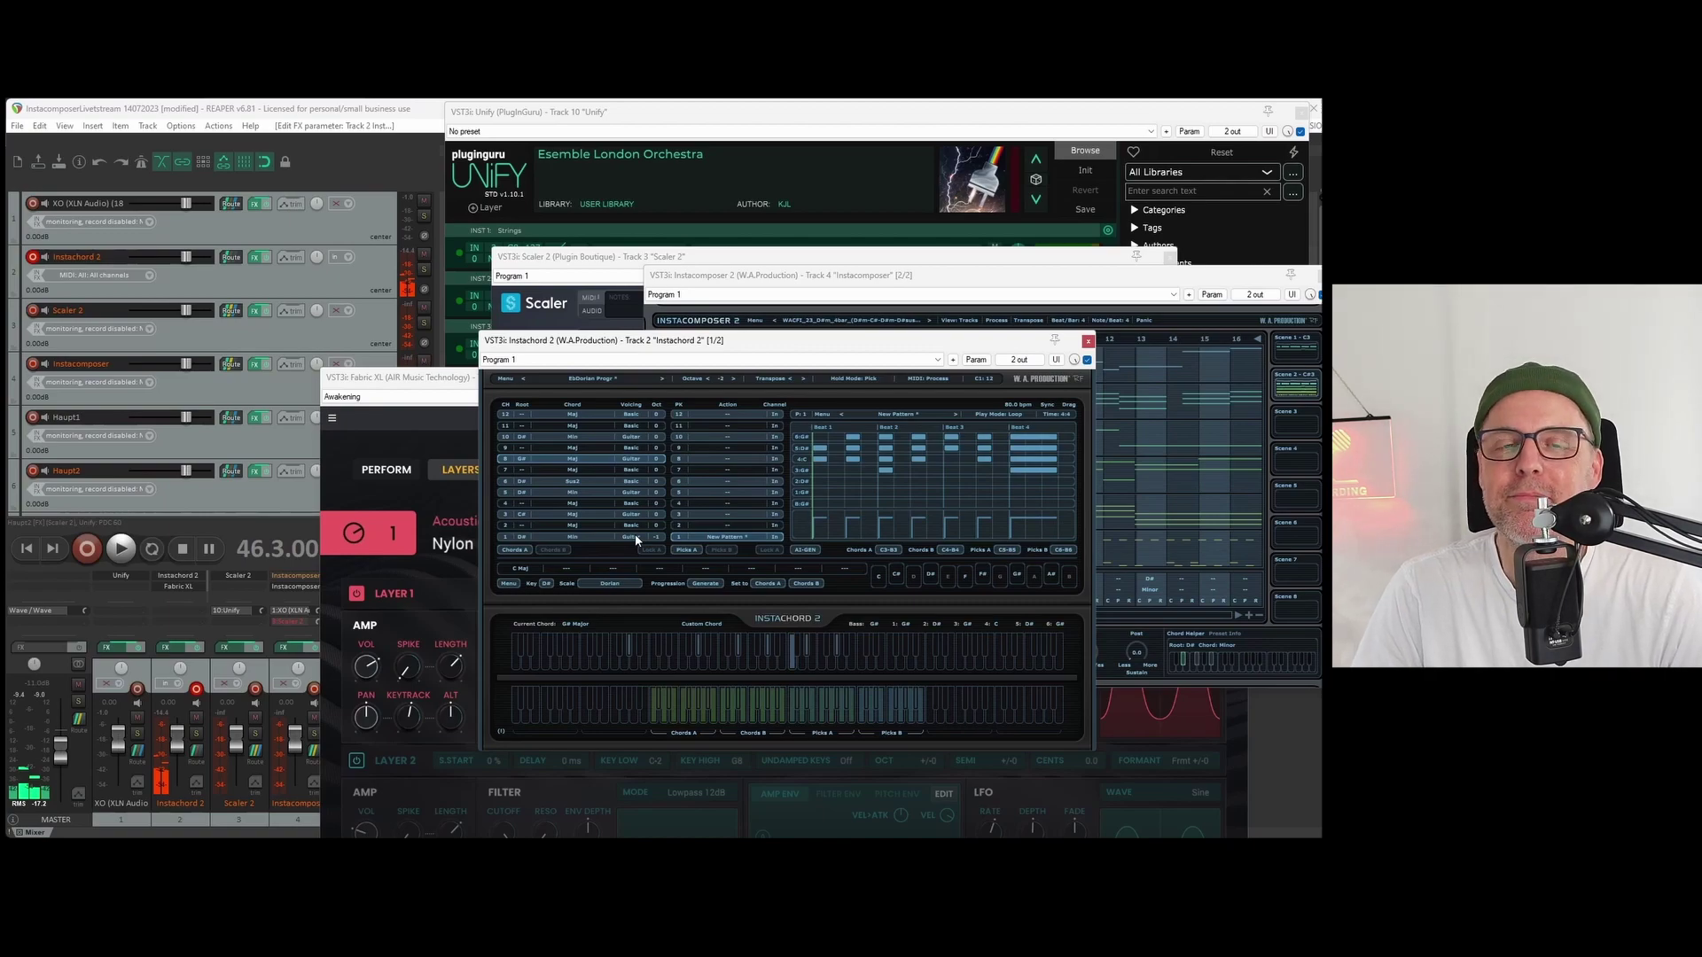
click(722, 514)
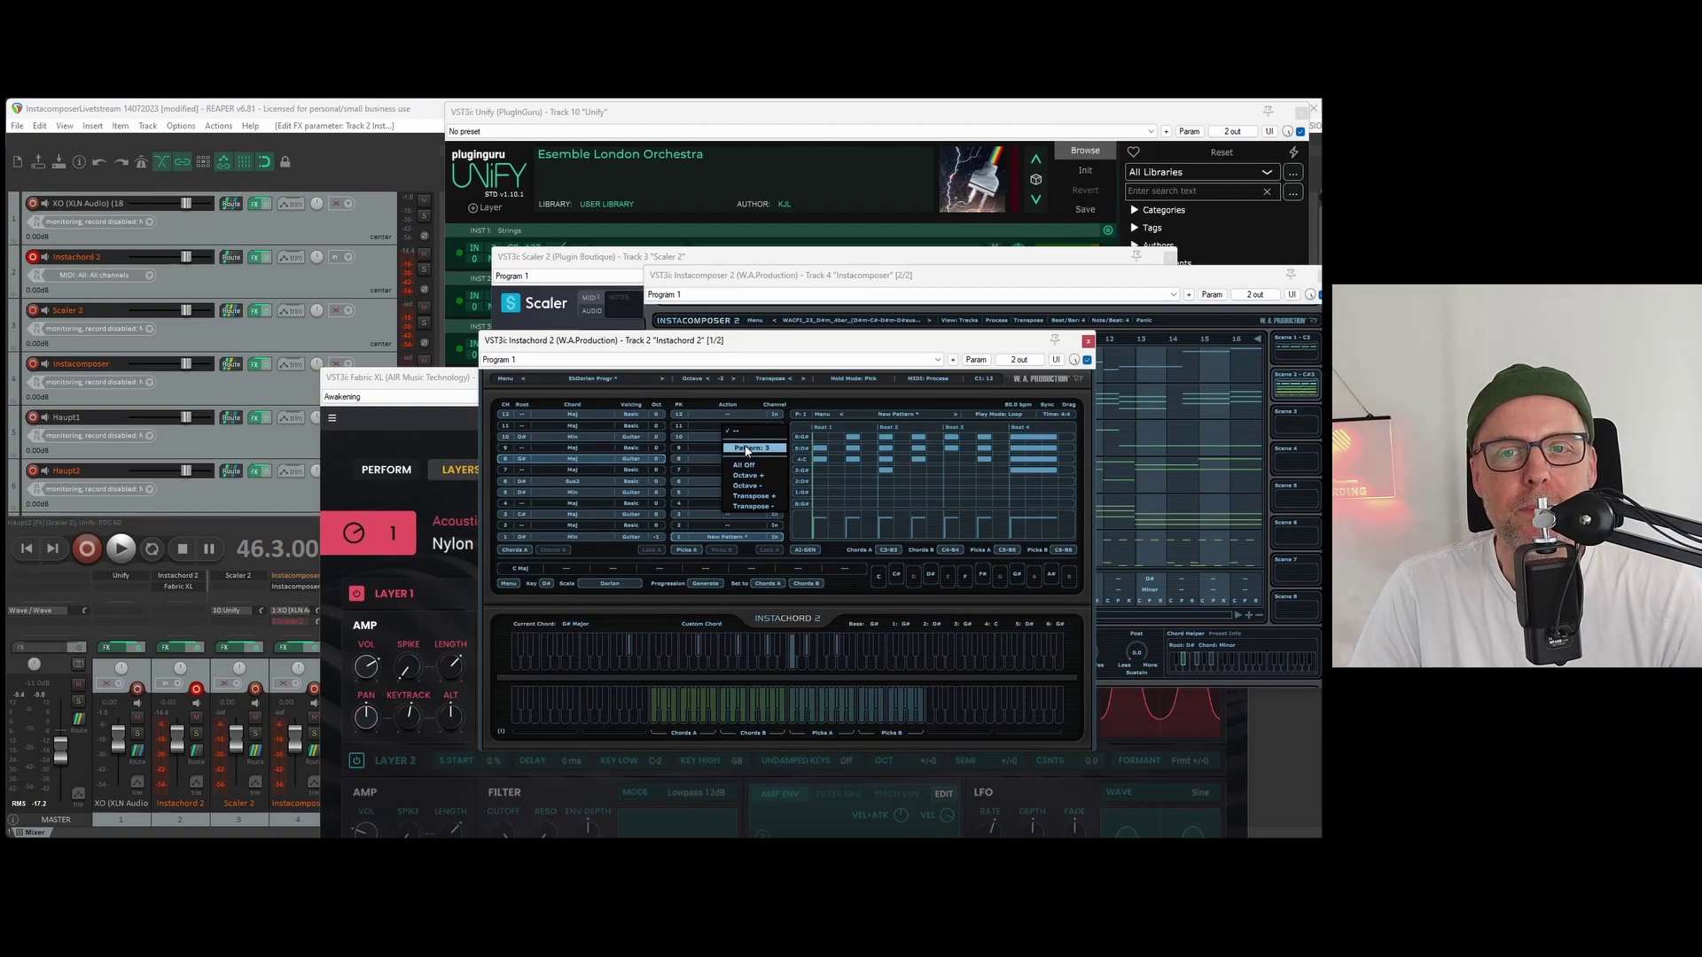
click(745, 448)
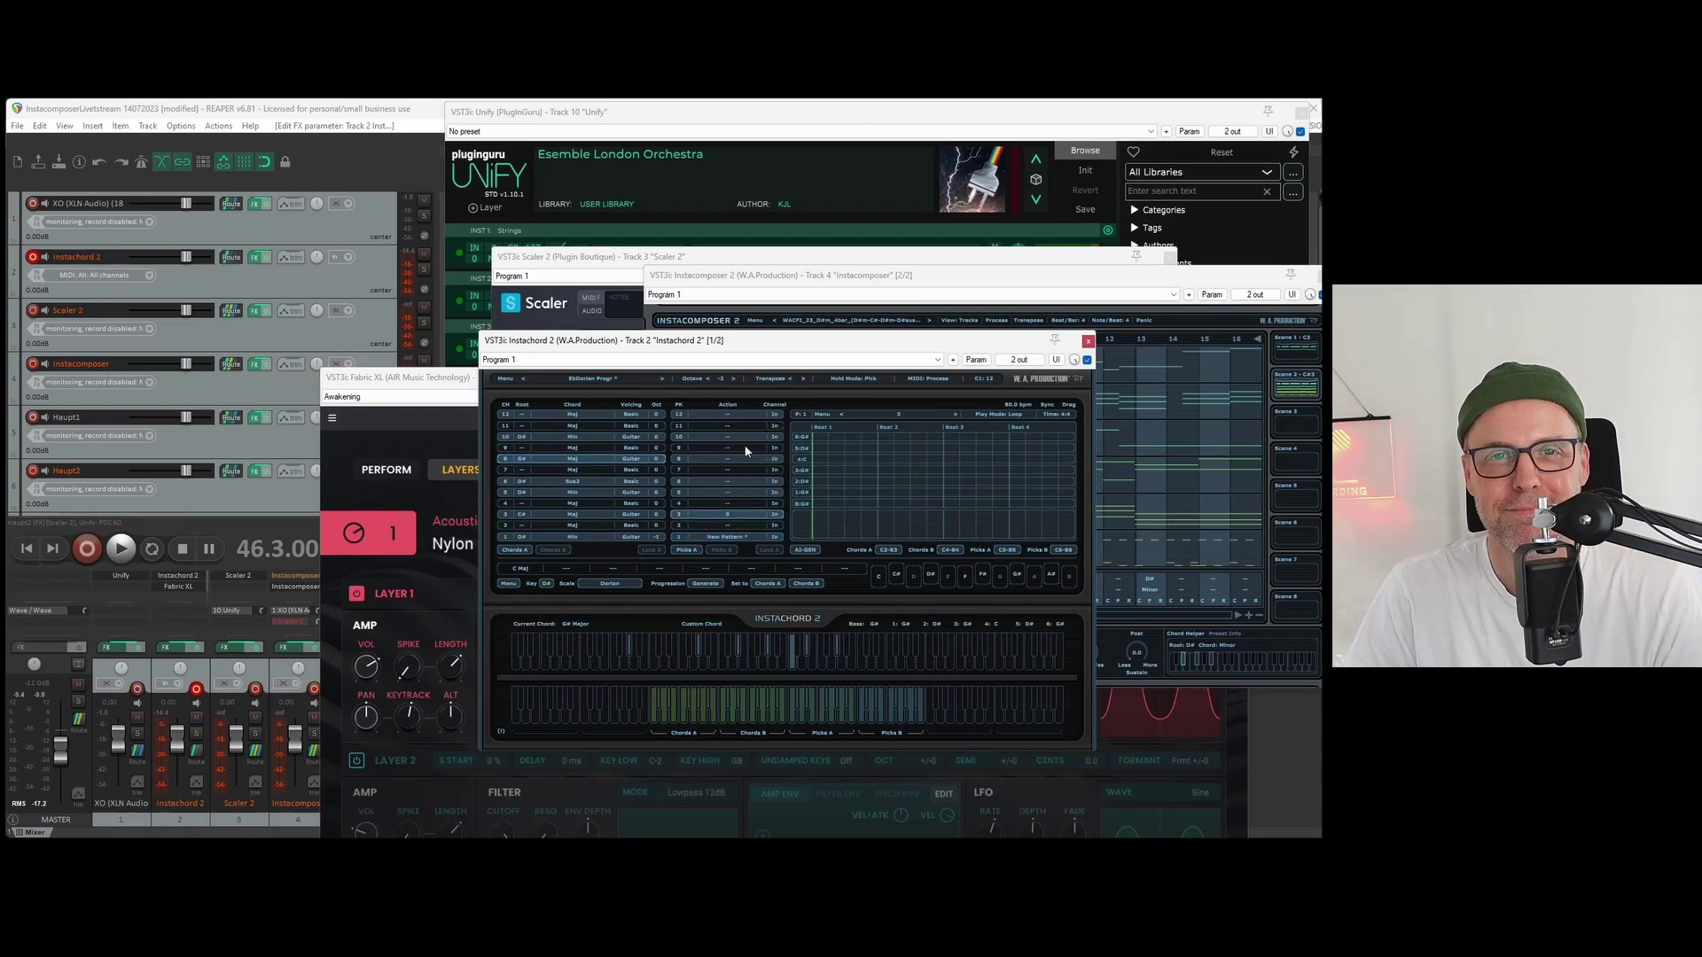
click(814, 550)
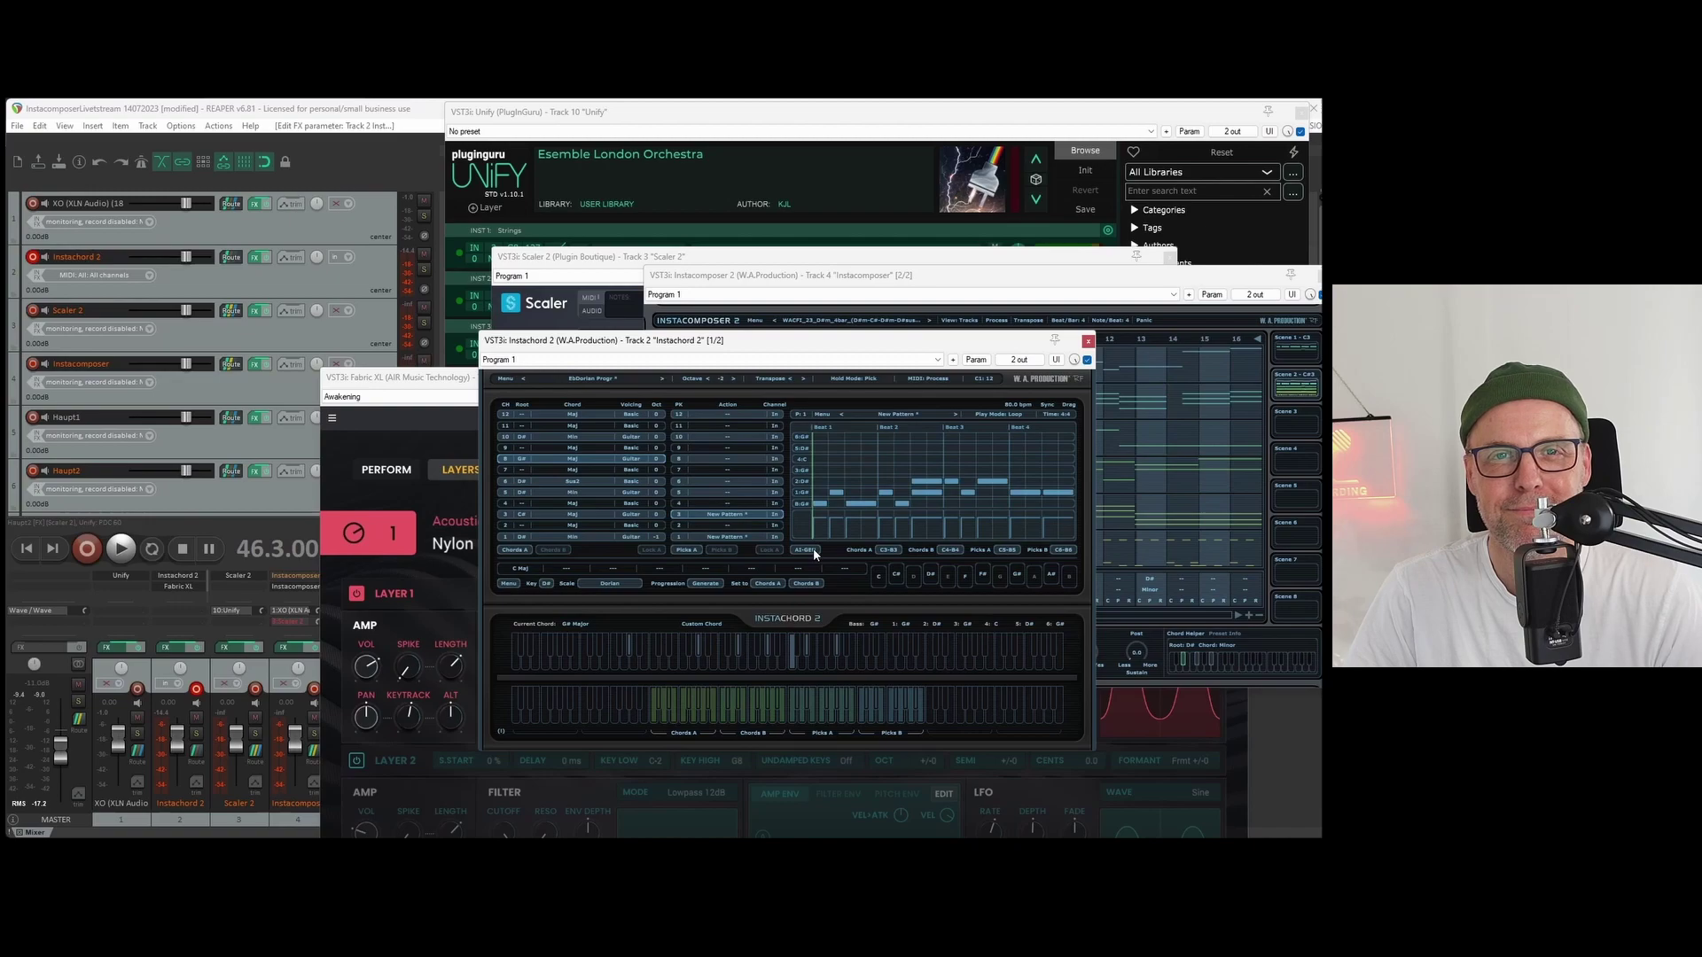
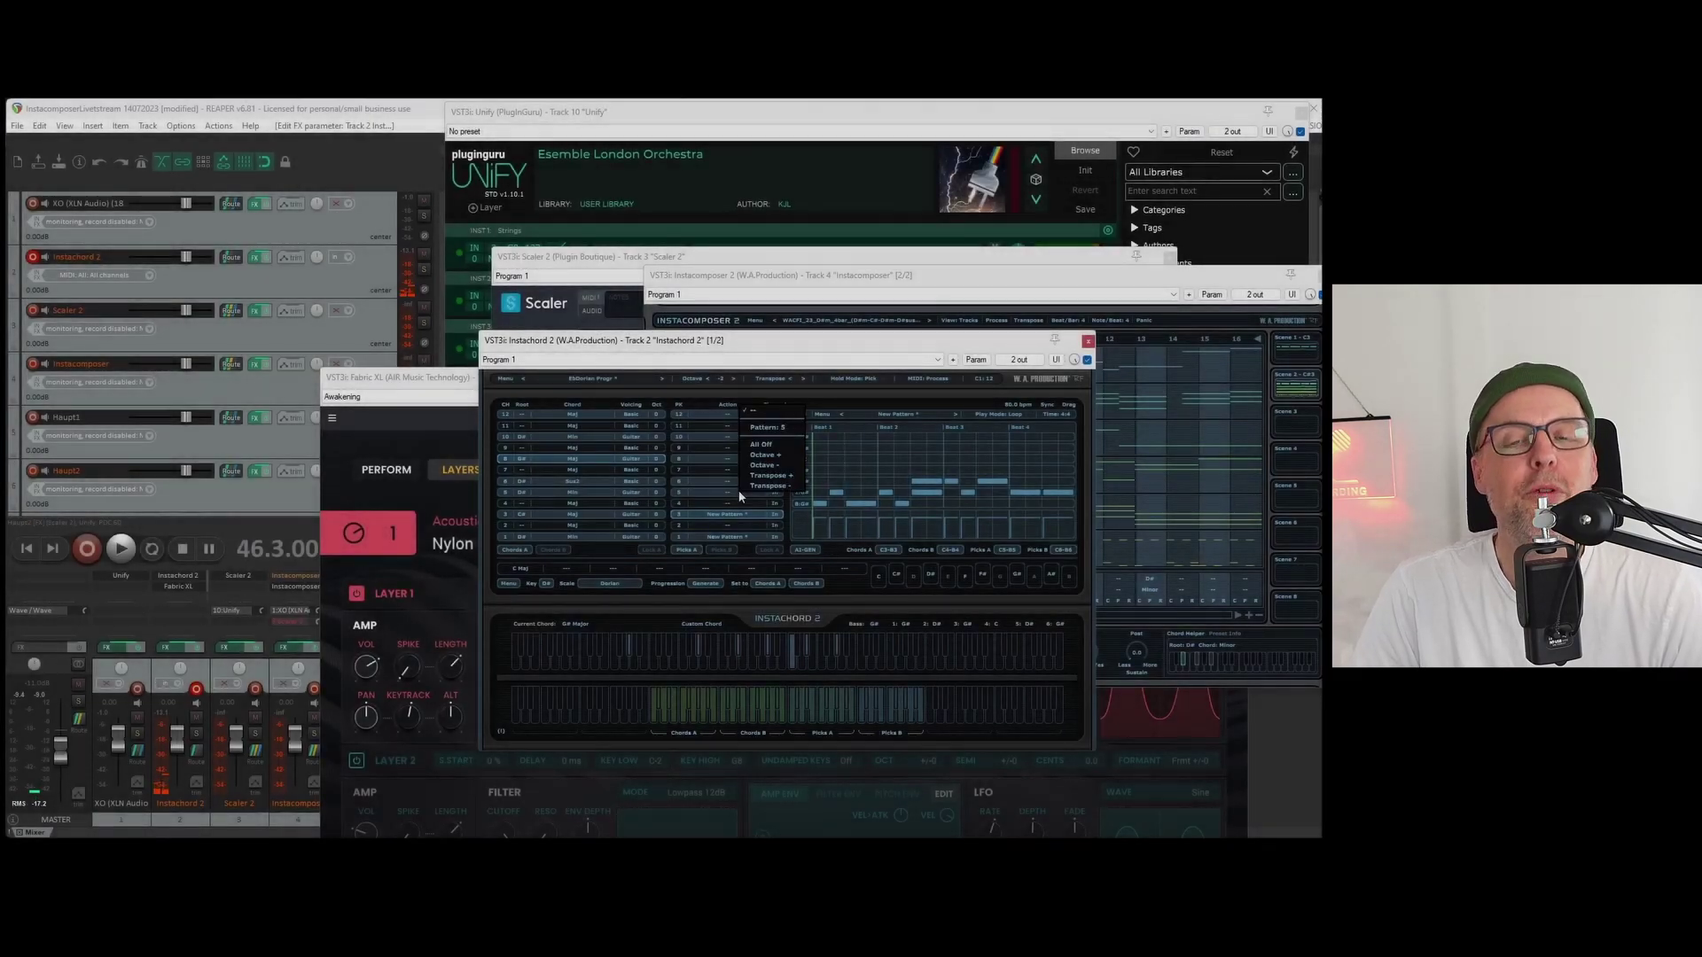
click(767, 427)
click(804, 550)
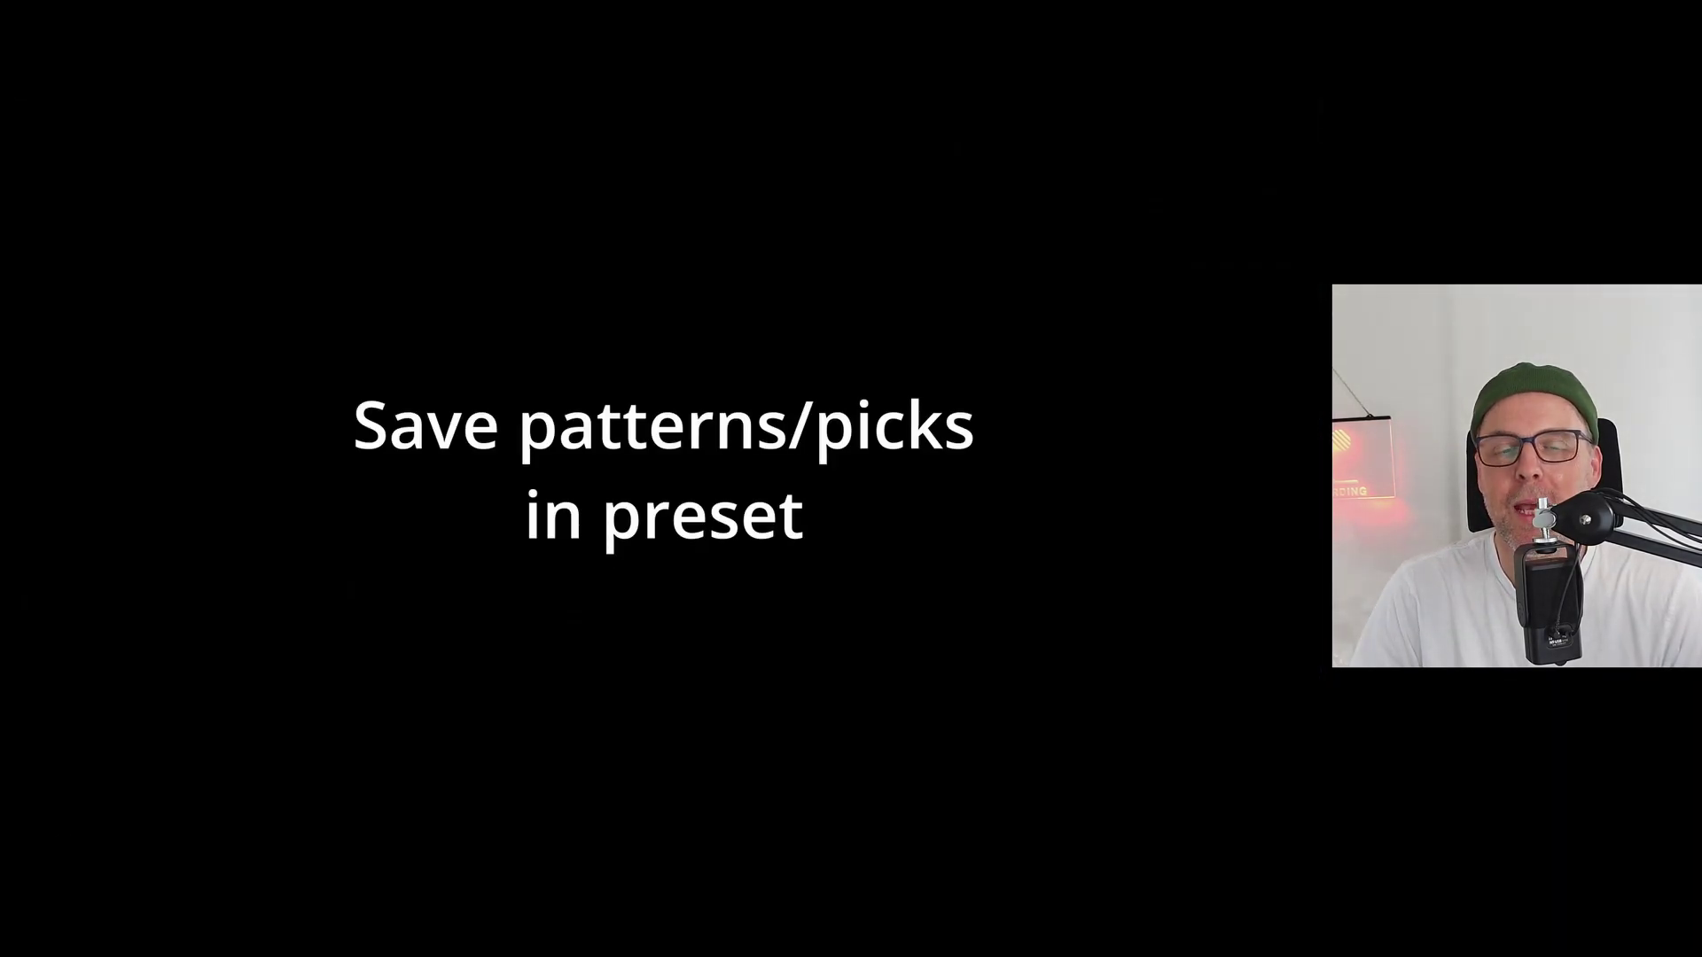
Step: Save the Instachord 2 preset again so it includes the generated pick patterns
click(373, 382)
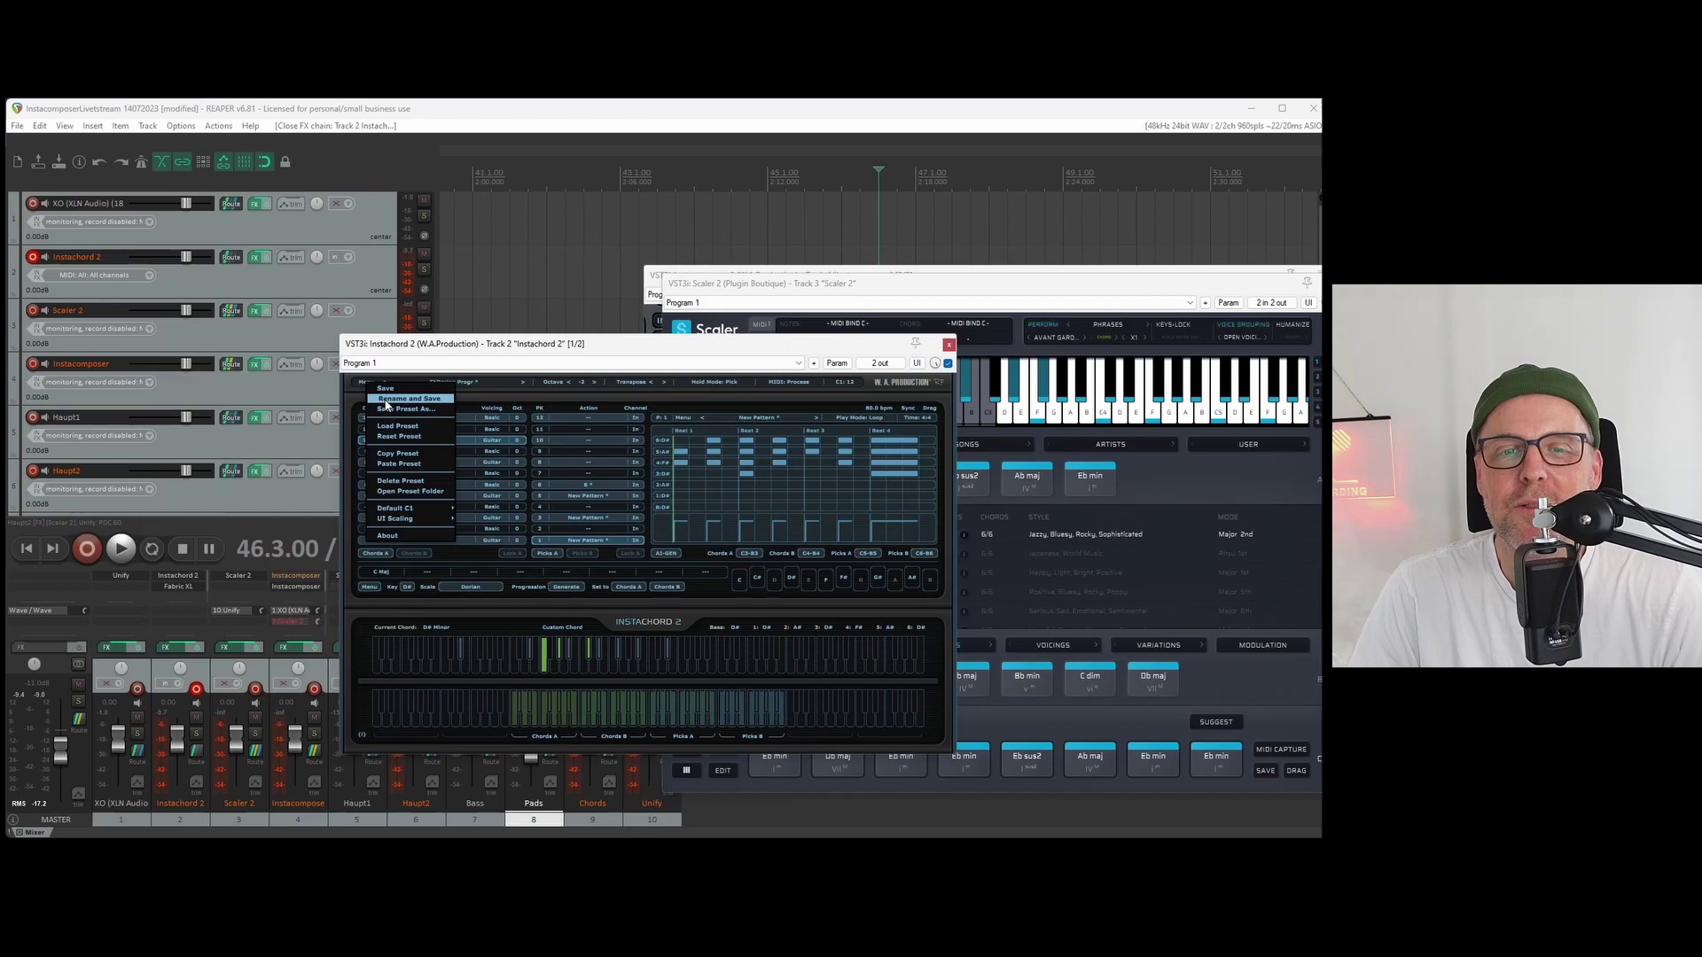
click(387, 400)
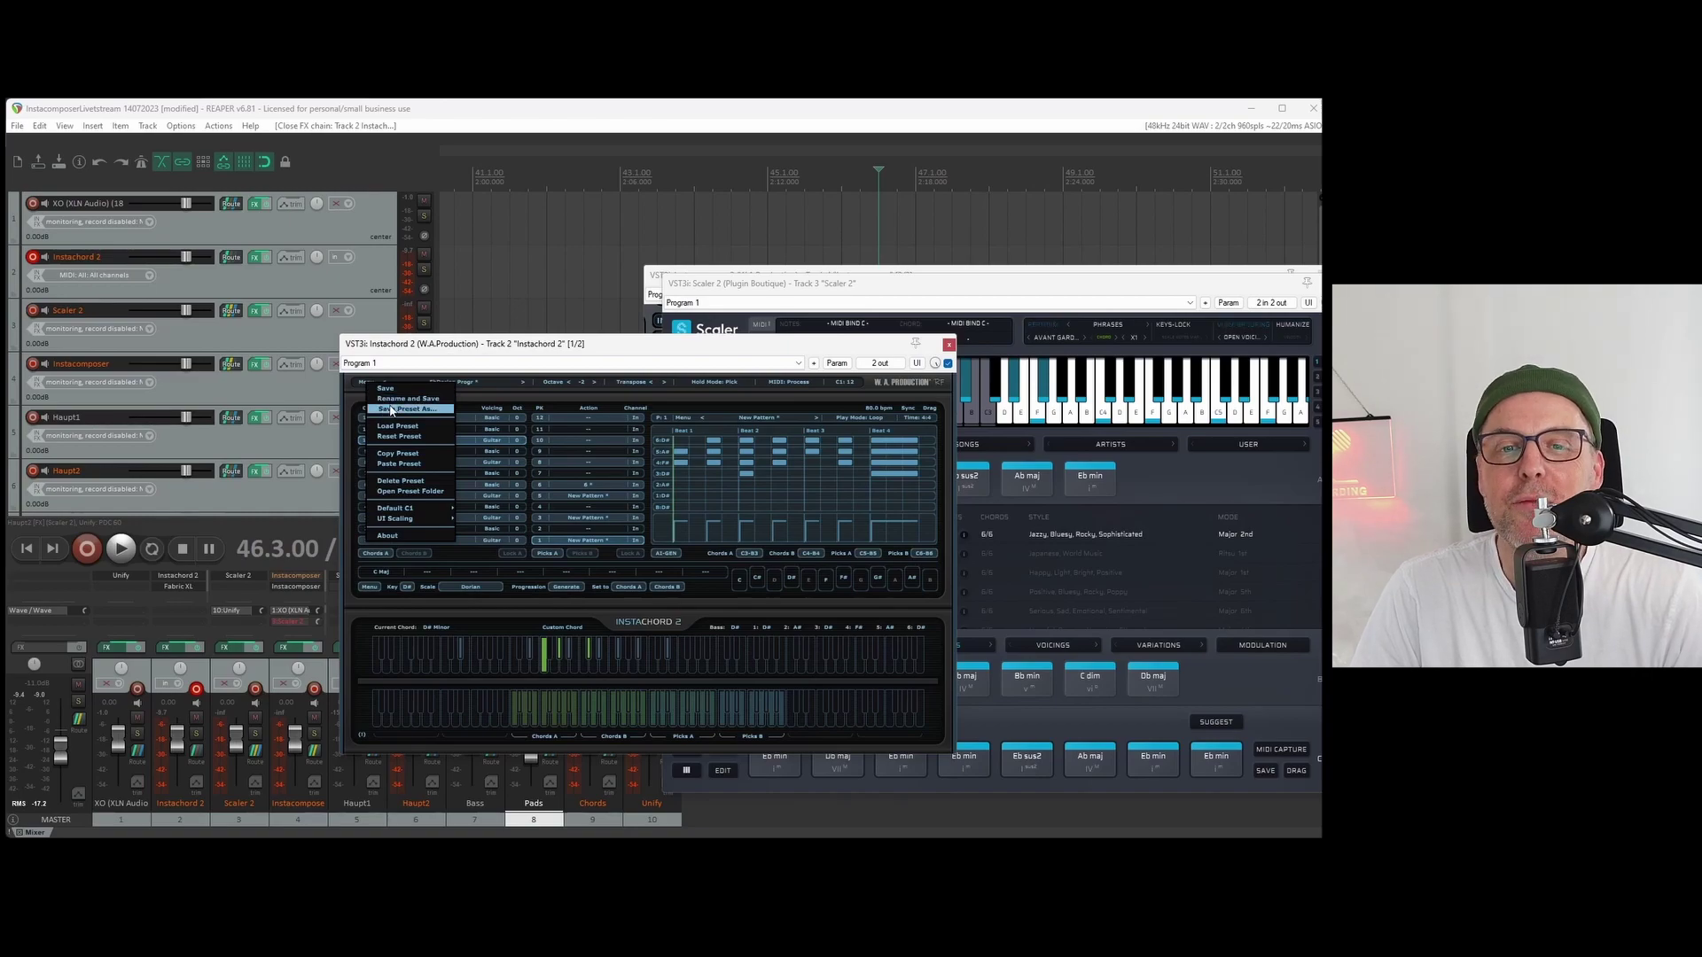
click(713, 479)
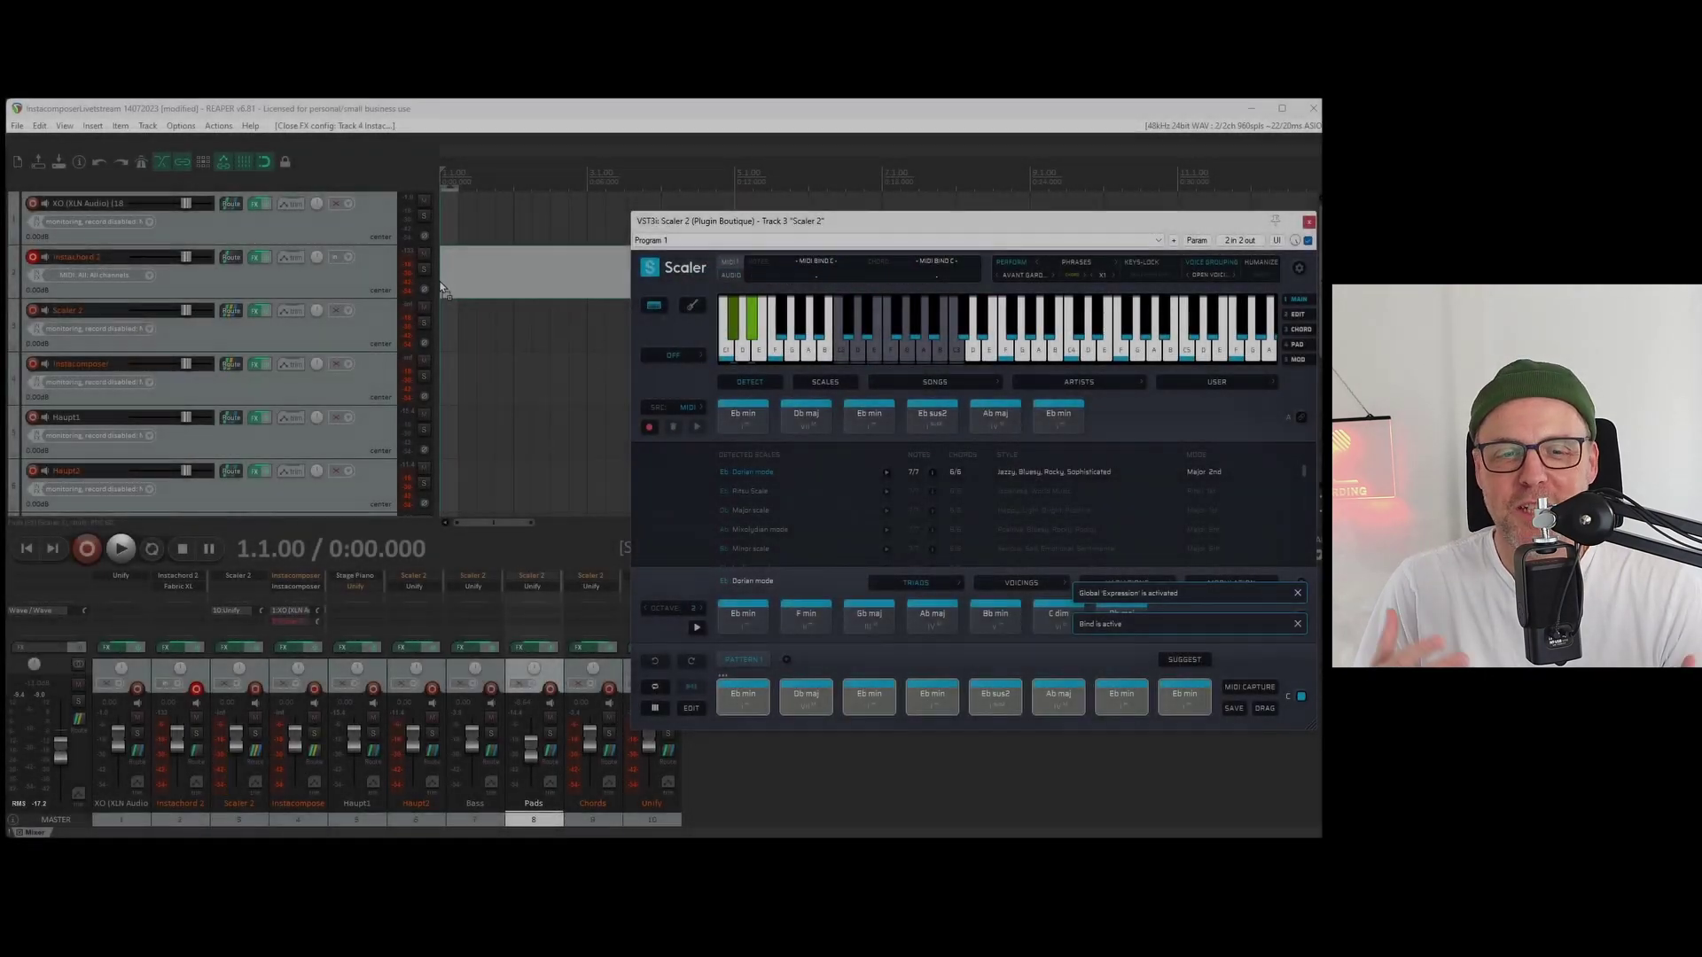
Step: Import Scaler 2's chord pattern as MIDI at the start of the Instachord 2 track and open it in the MIDI editor
drag(441, 283, 443, 280)
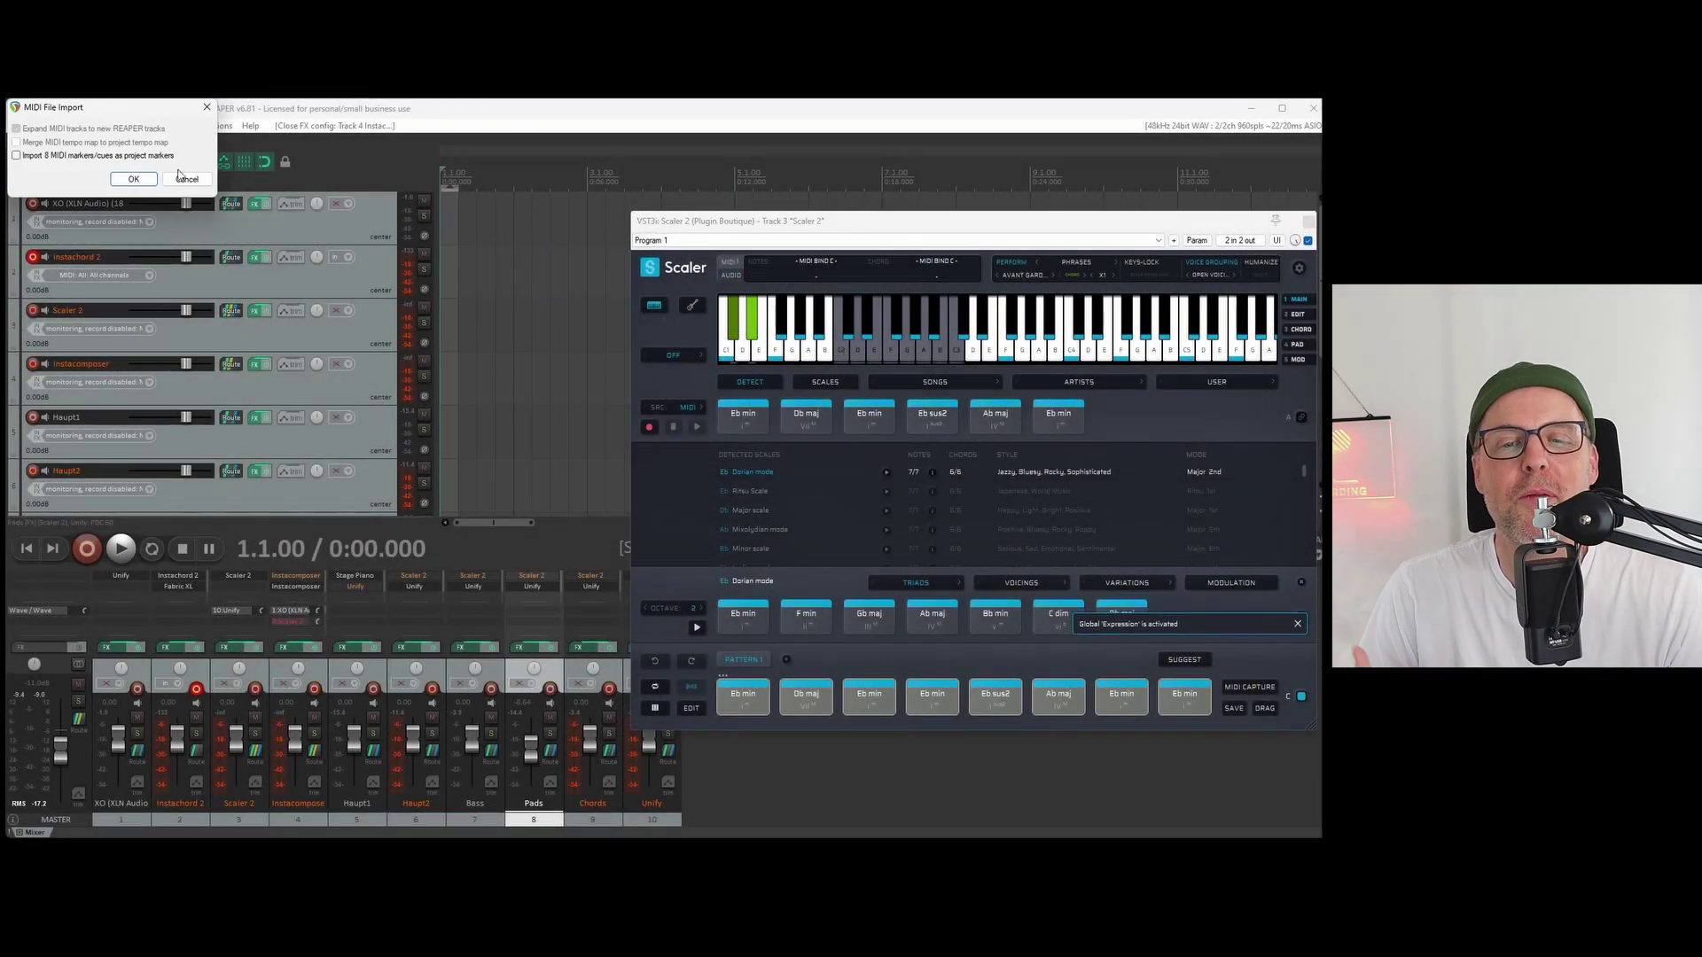
click(133, 180)
double_click(496, 271)
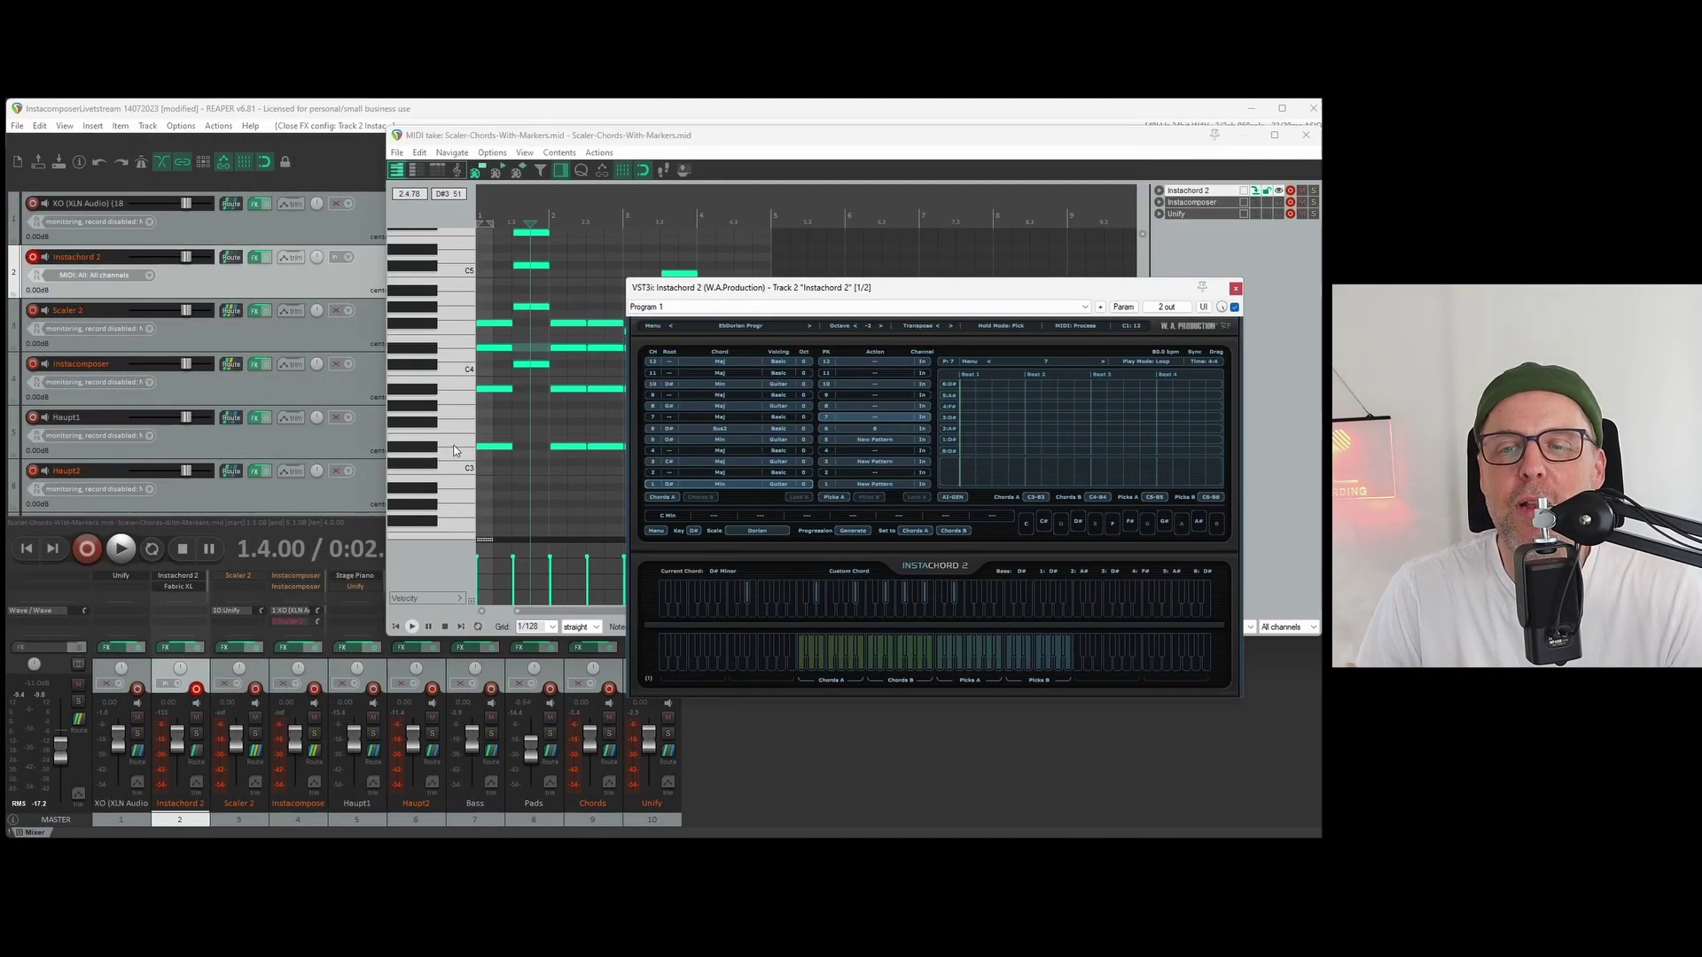
Step: Audition the notes around D#3 and E3 on the MIDI editor's piano keyboard
click(455, 450)
click(455, 449)
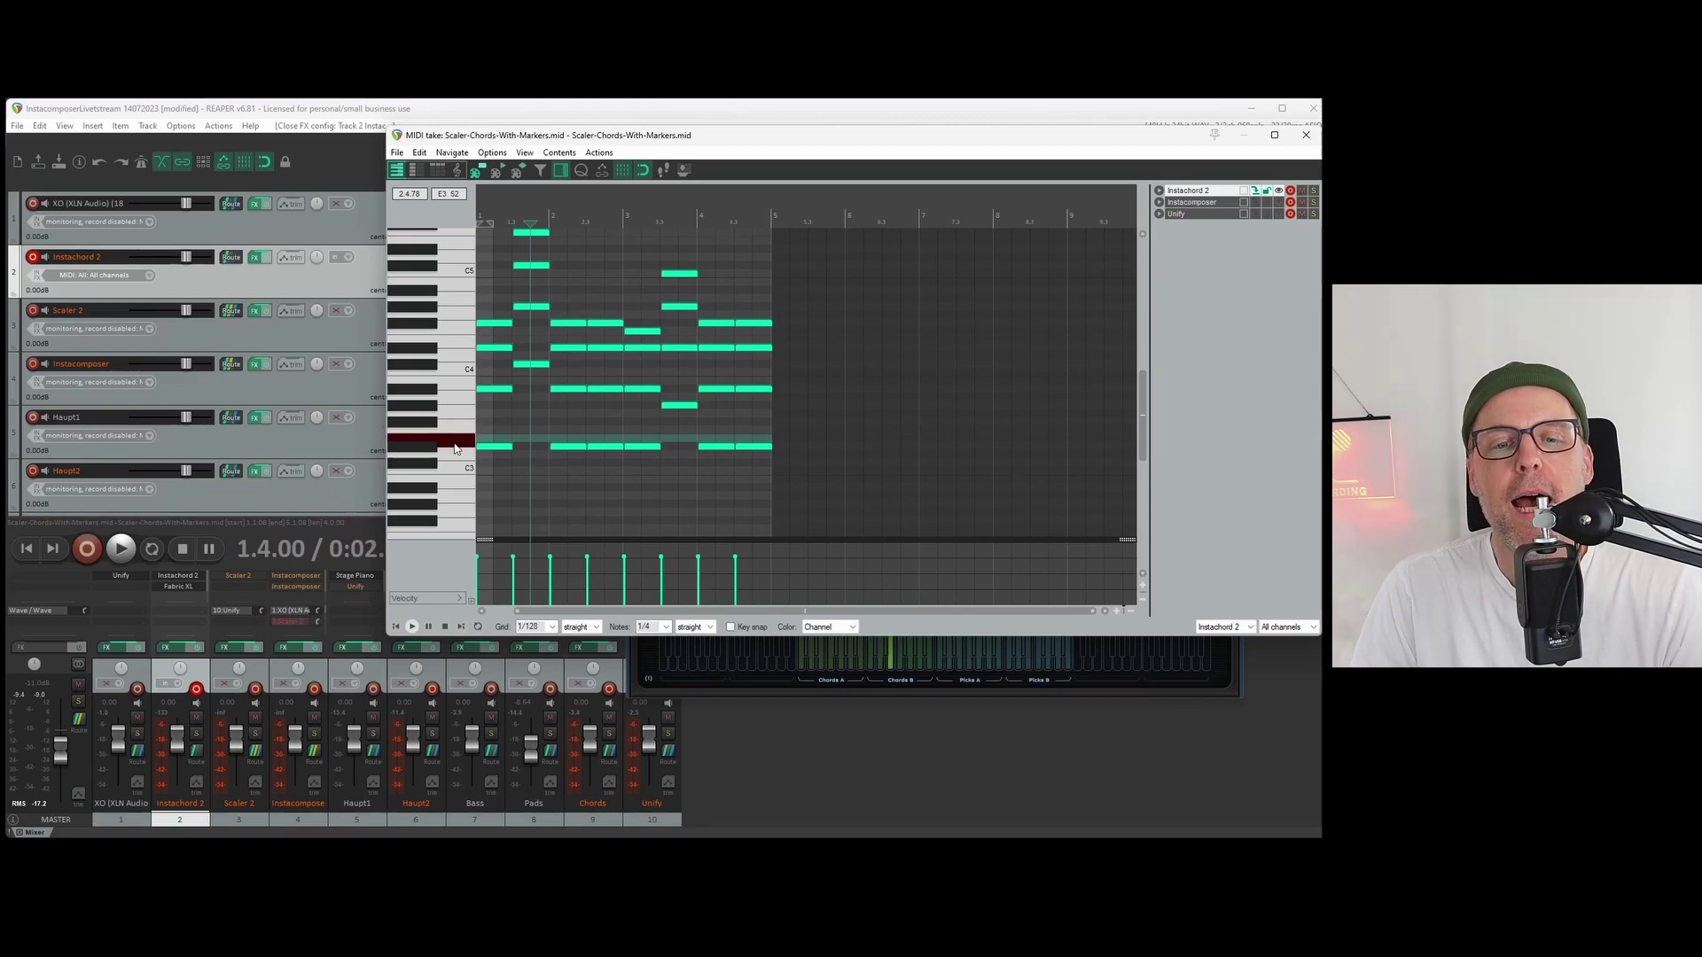
Step: Move the first chord's bass note to C2 and its three upper notes to C4, D4 and E4
click(451, 530)
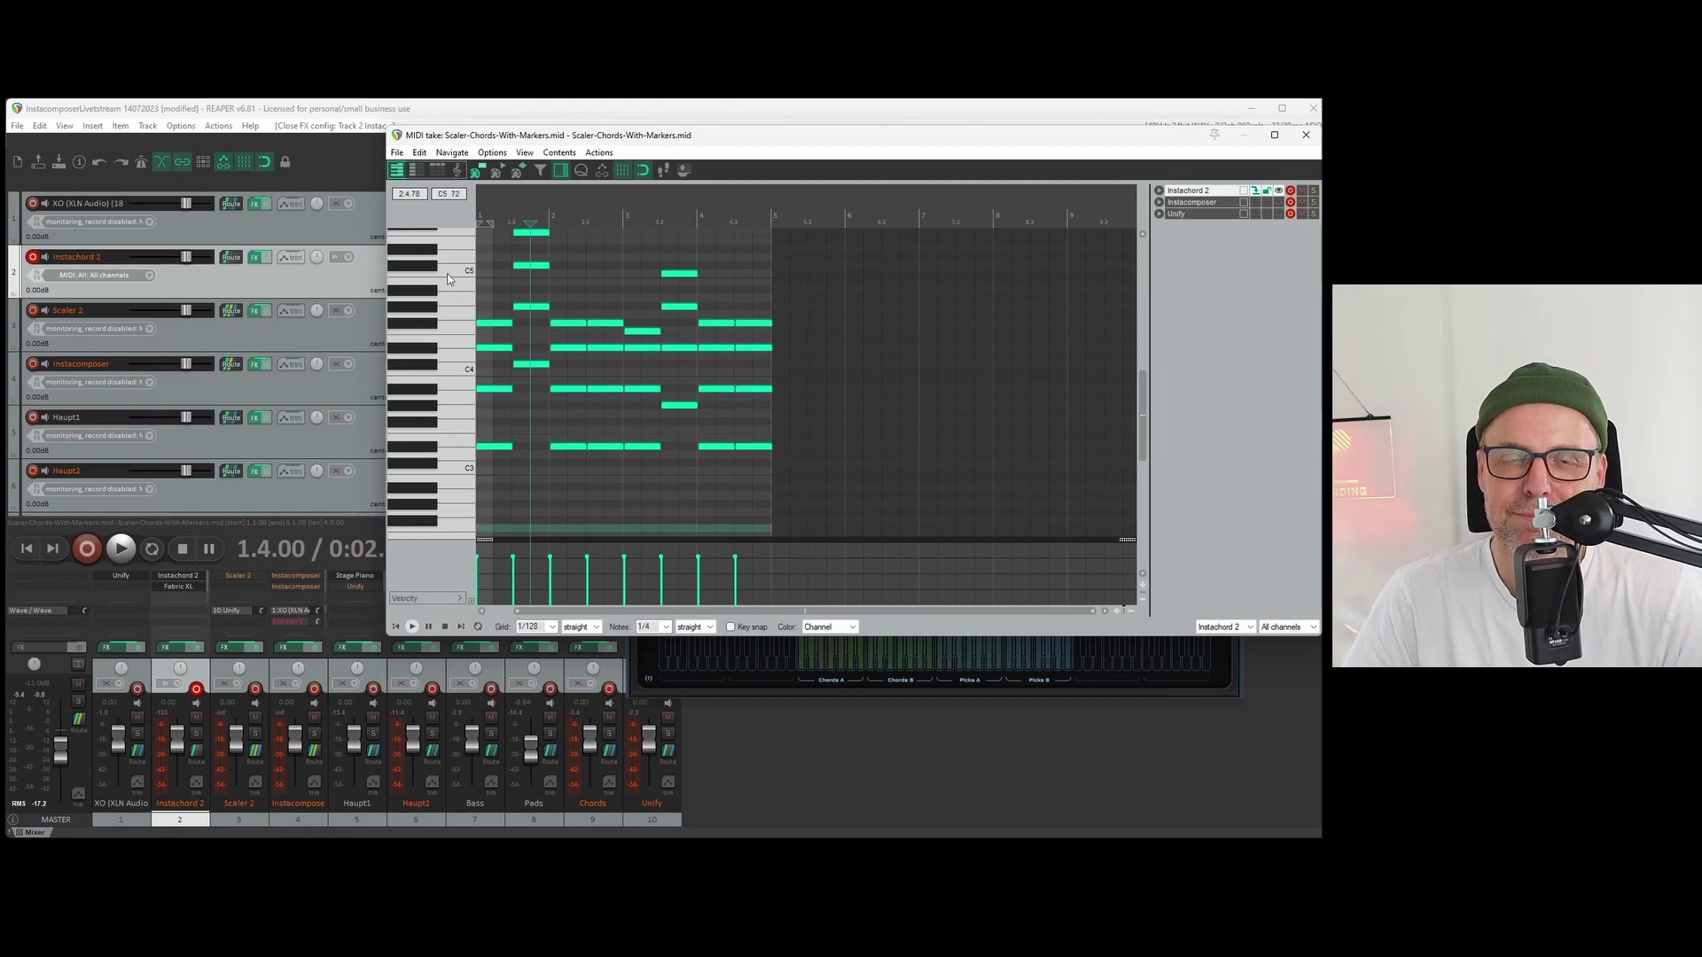
click(493, 448)
drag(490, 453, 490, 526)
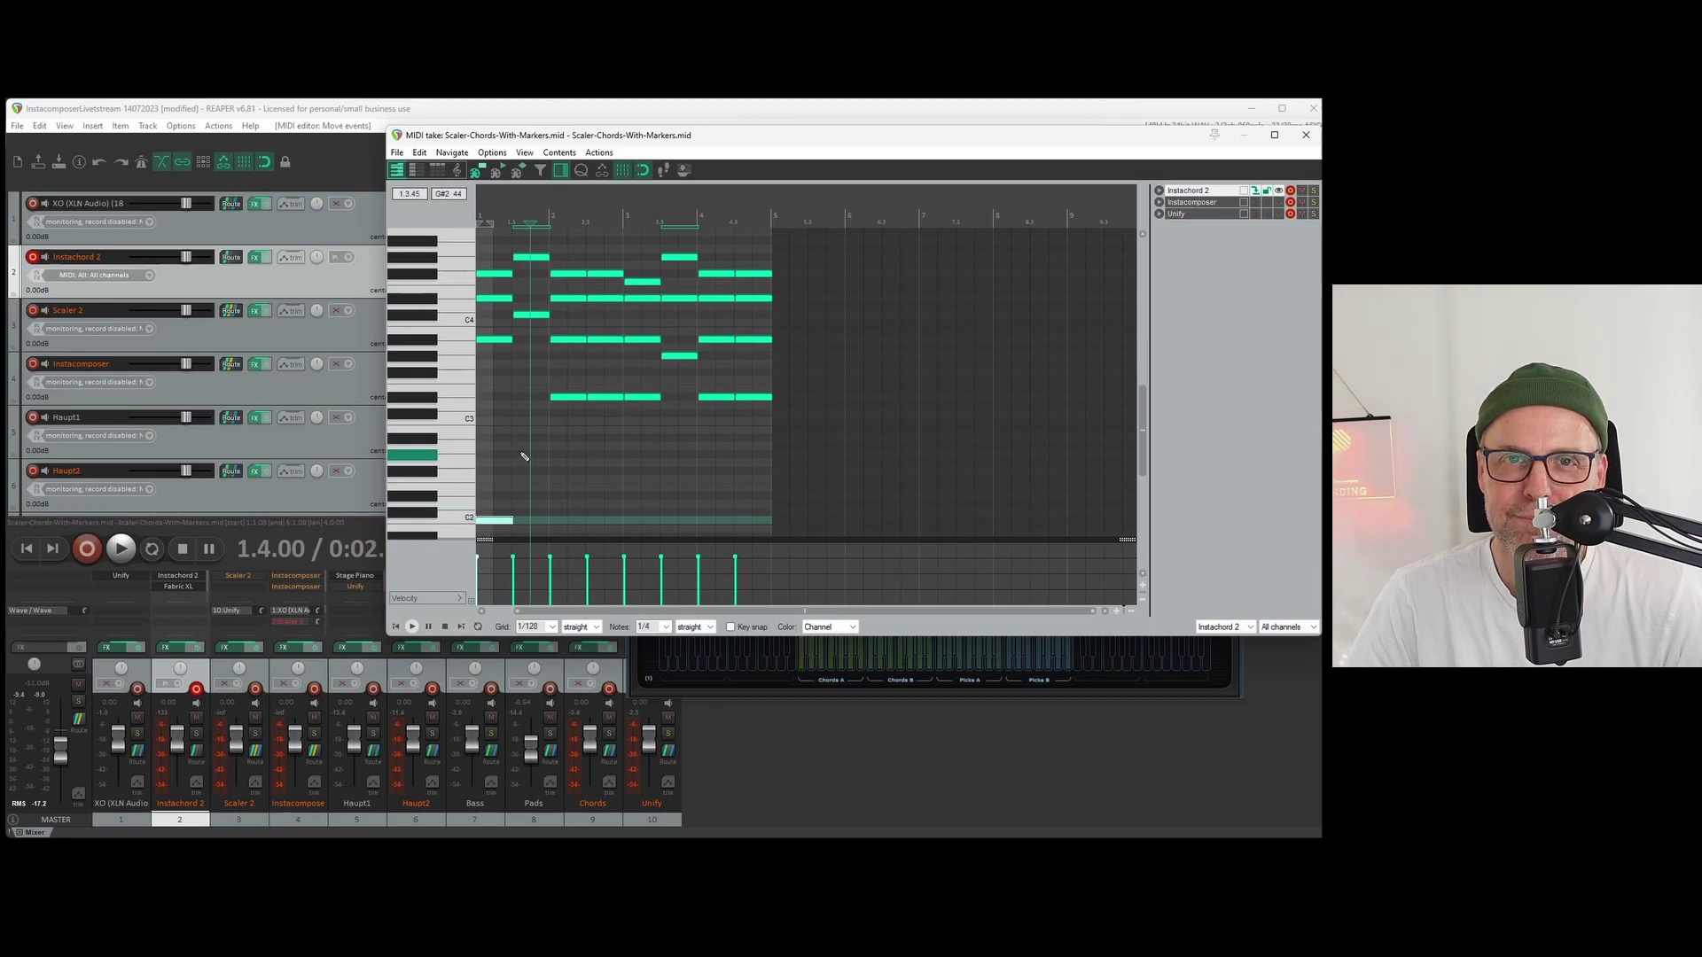
click(498, 341)
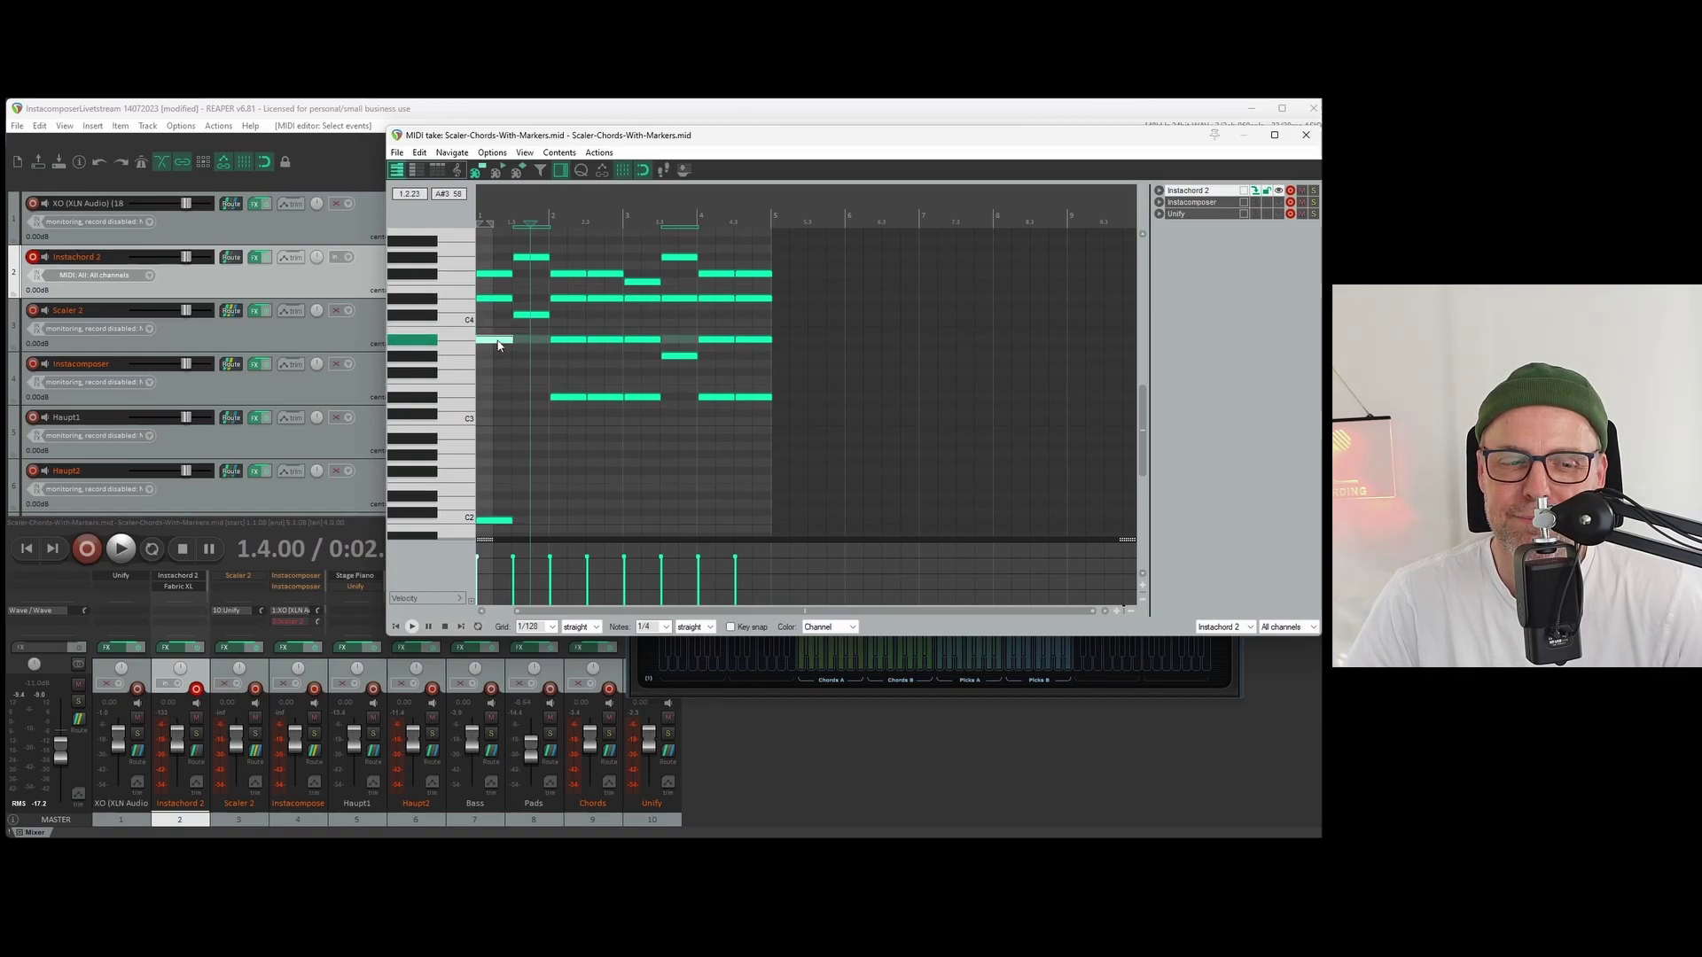
drag(499, 342, 499, 325)
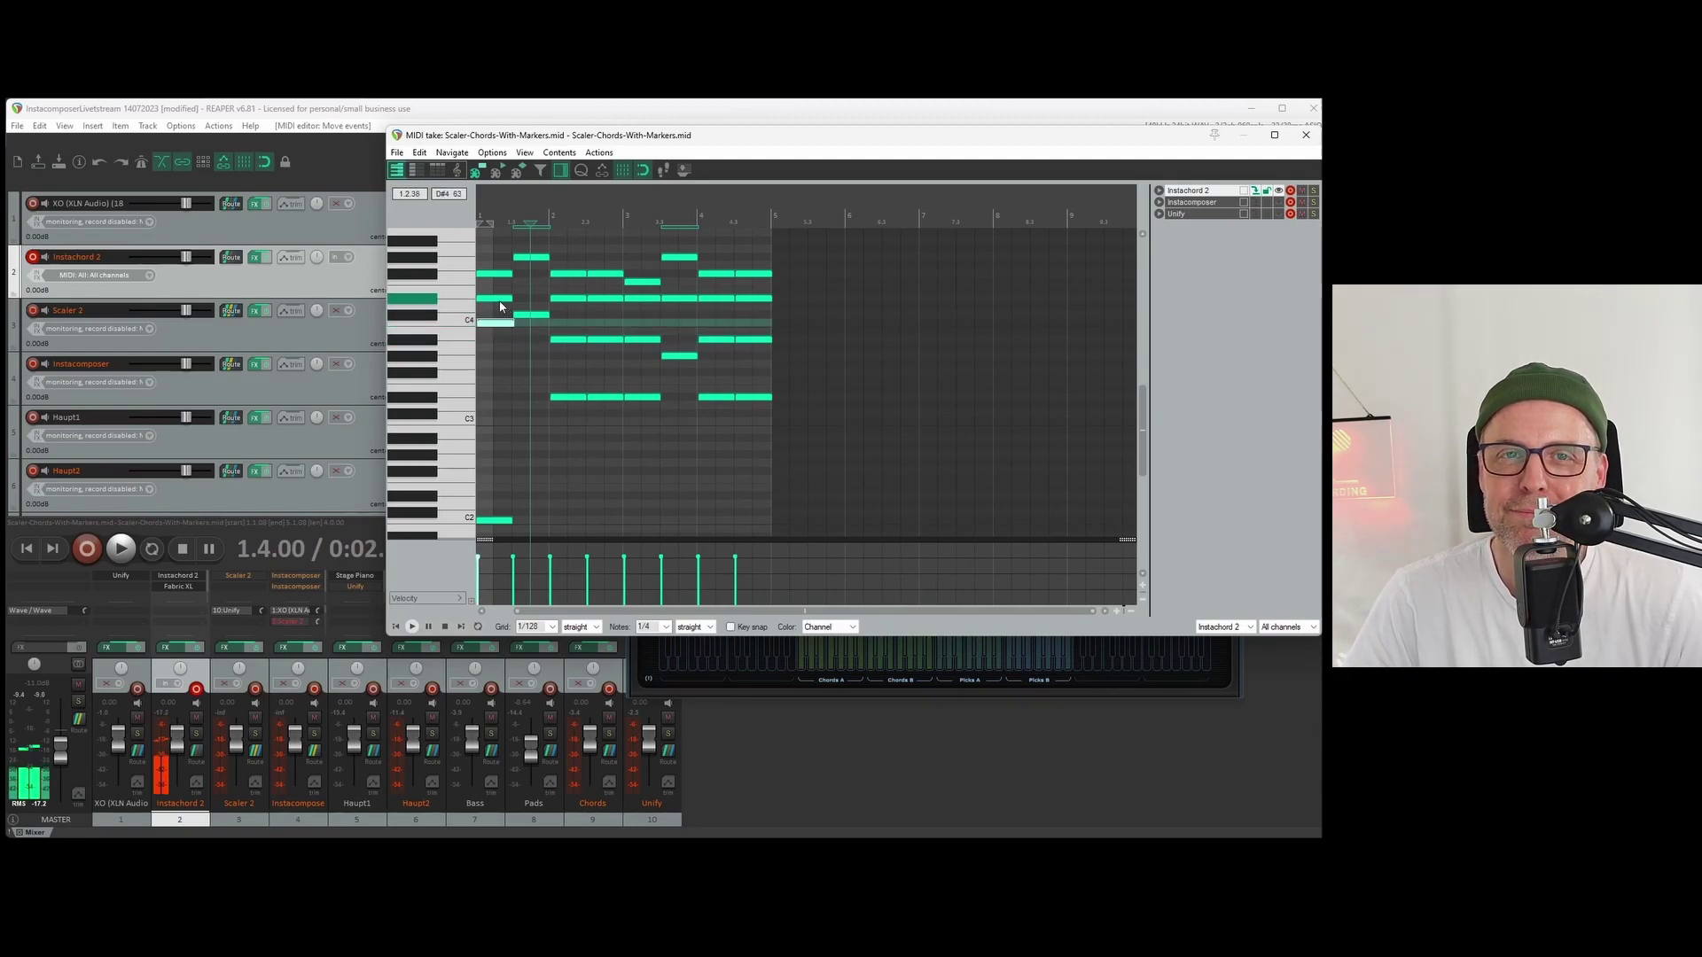
drag(499, 328, 501, 296)
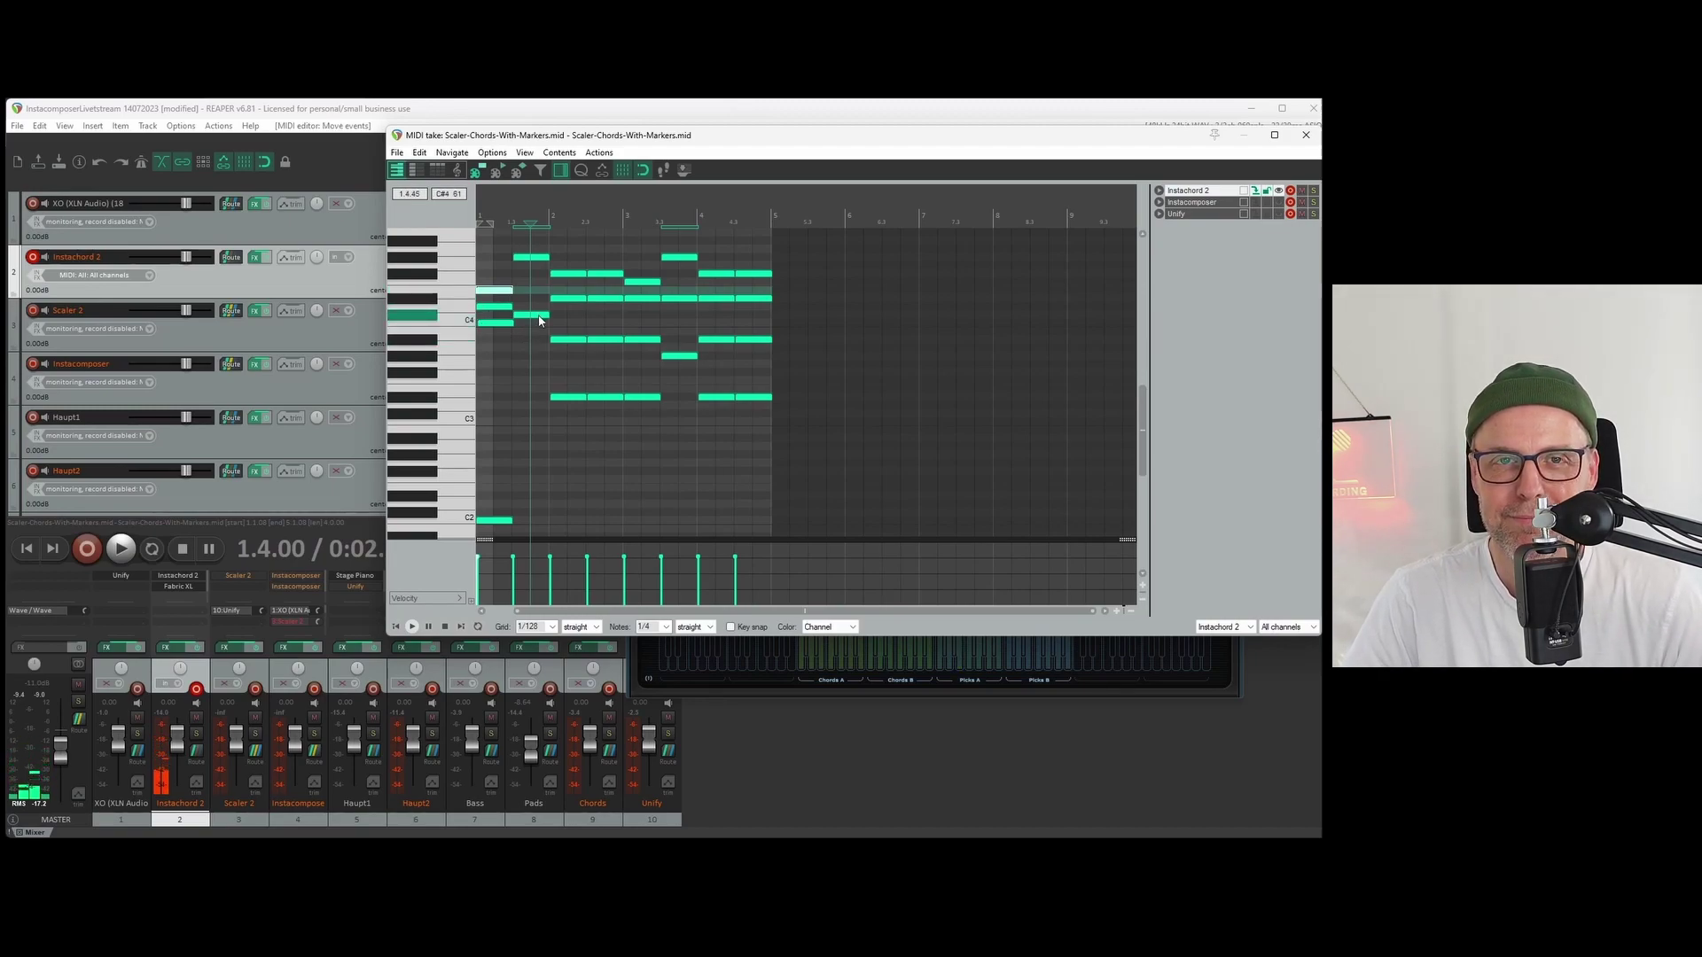
Step: Move the second chord's bass note to D2 and its three upper notes to C4, D4 and E4
drag(539, 316, 541, 507)
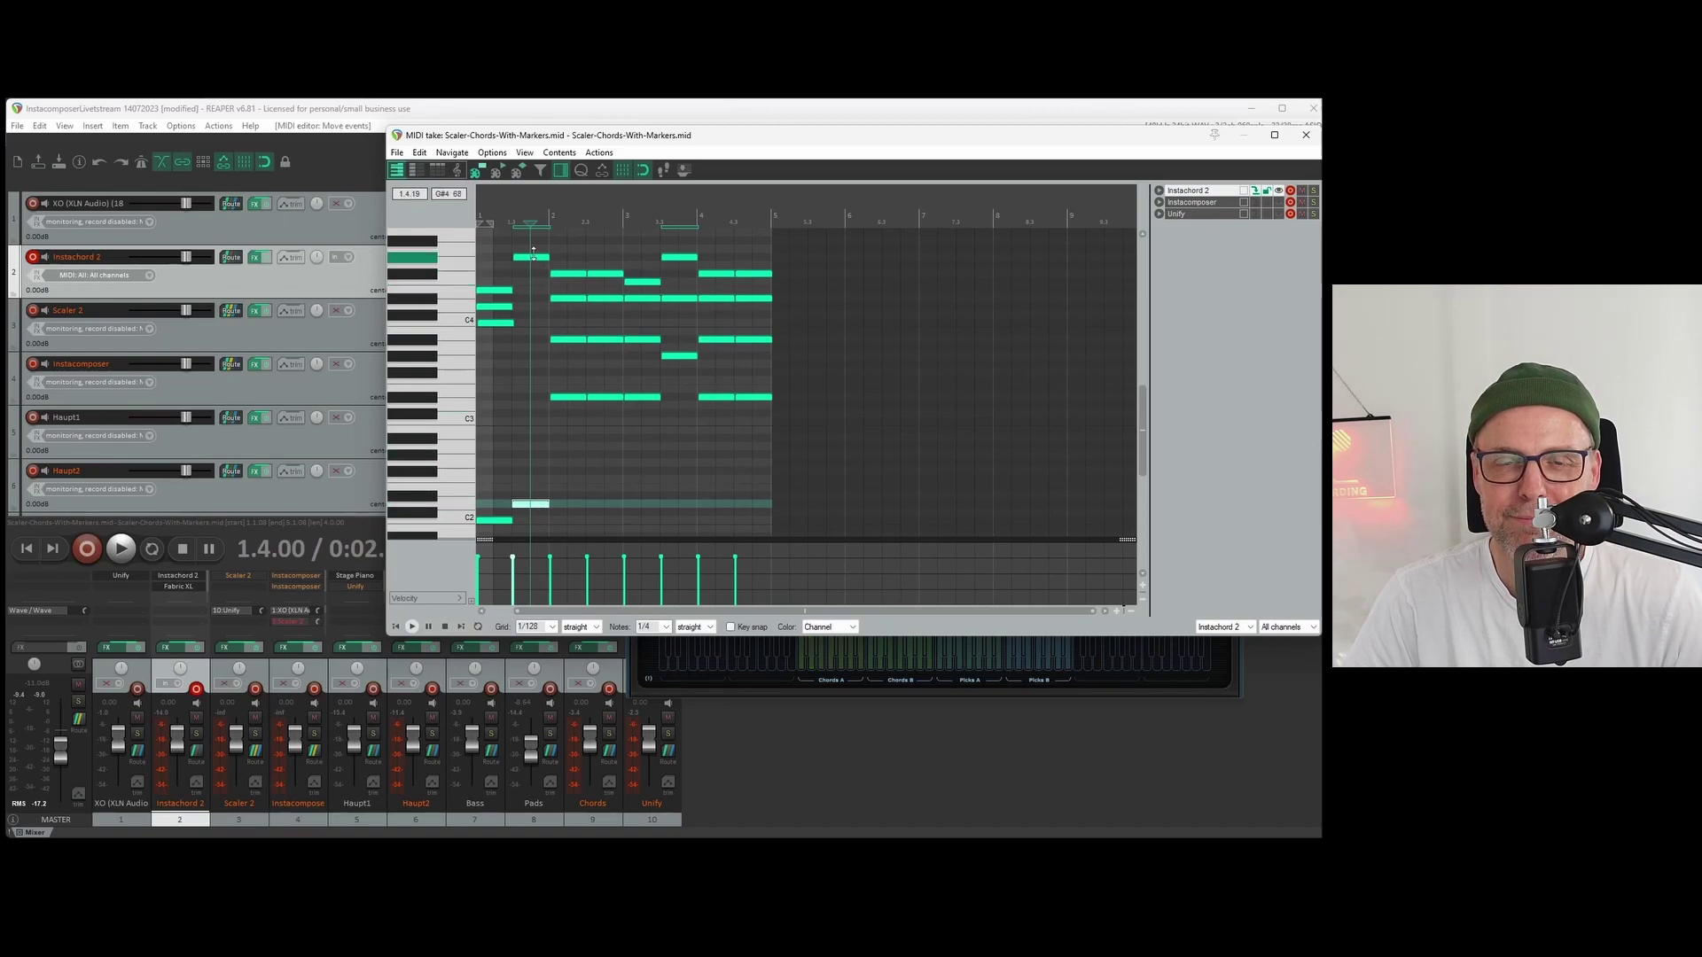
drag(535, 263, 538, 327)
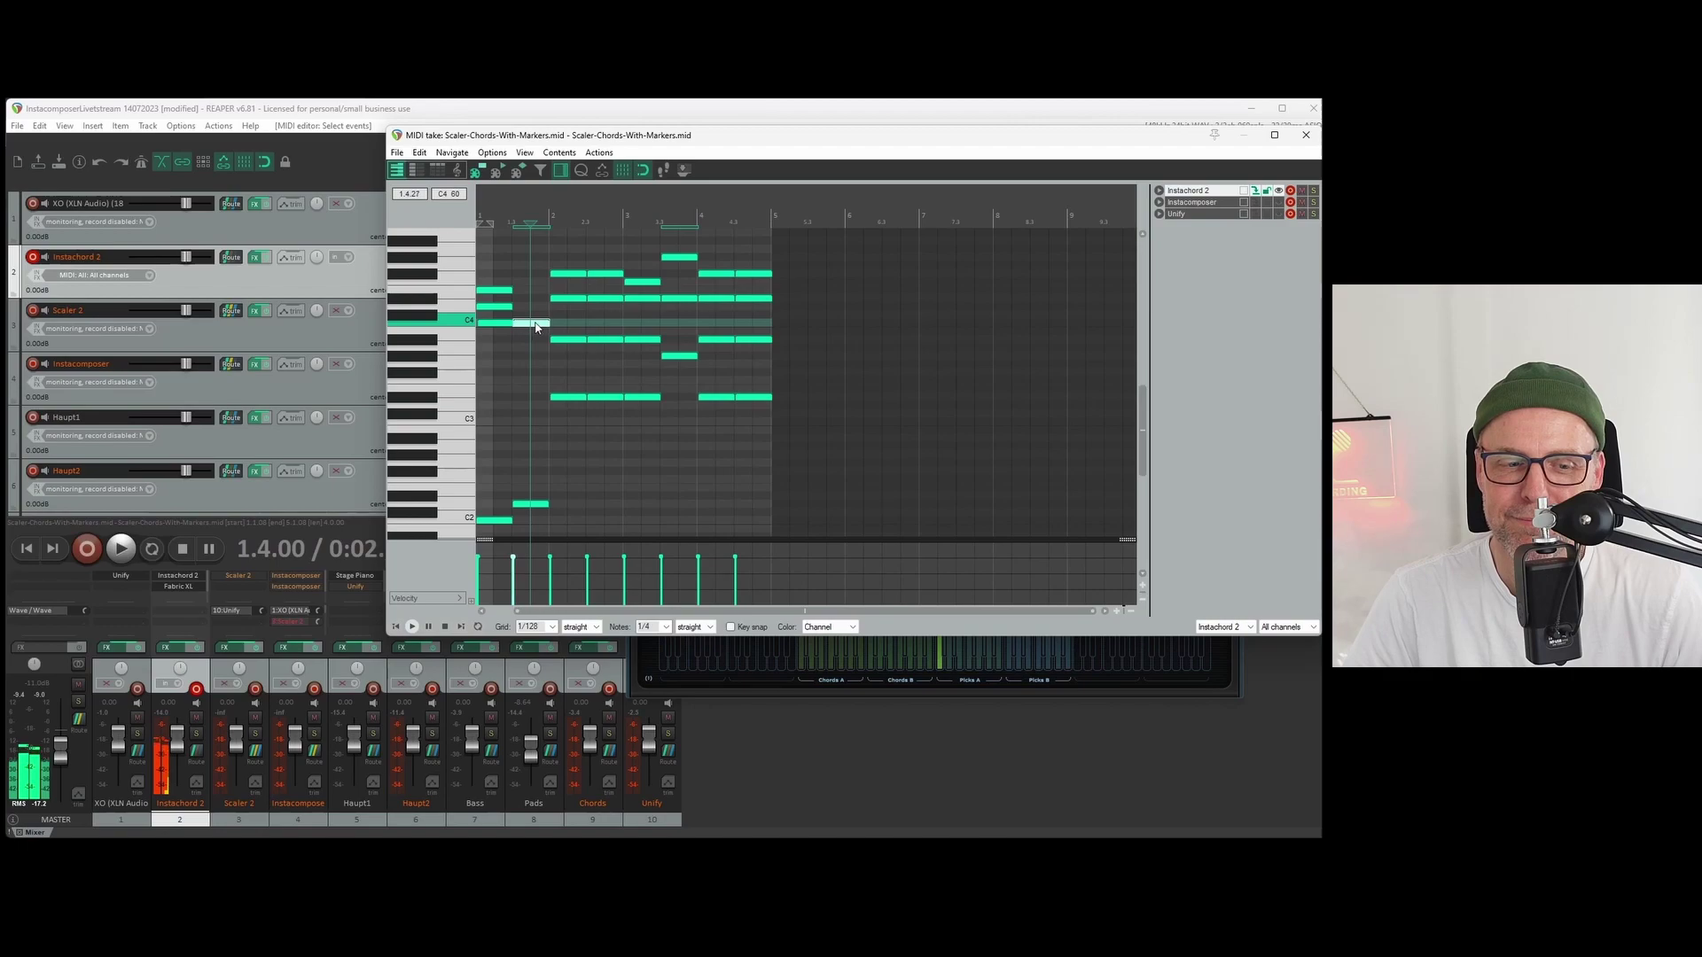
scroll(1143, 396, up, 3)
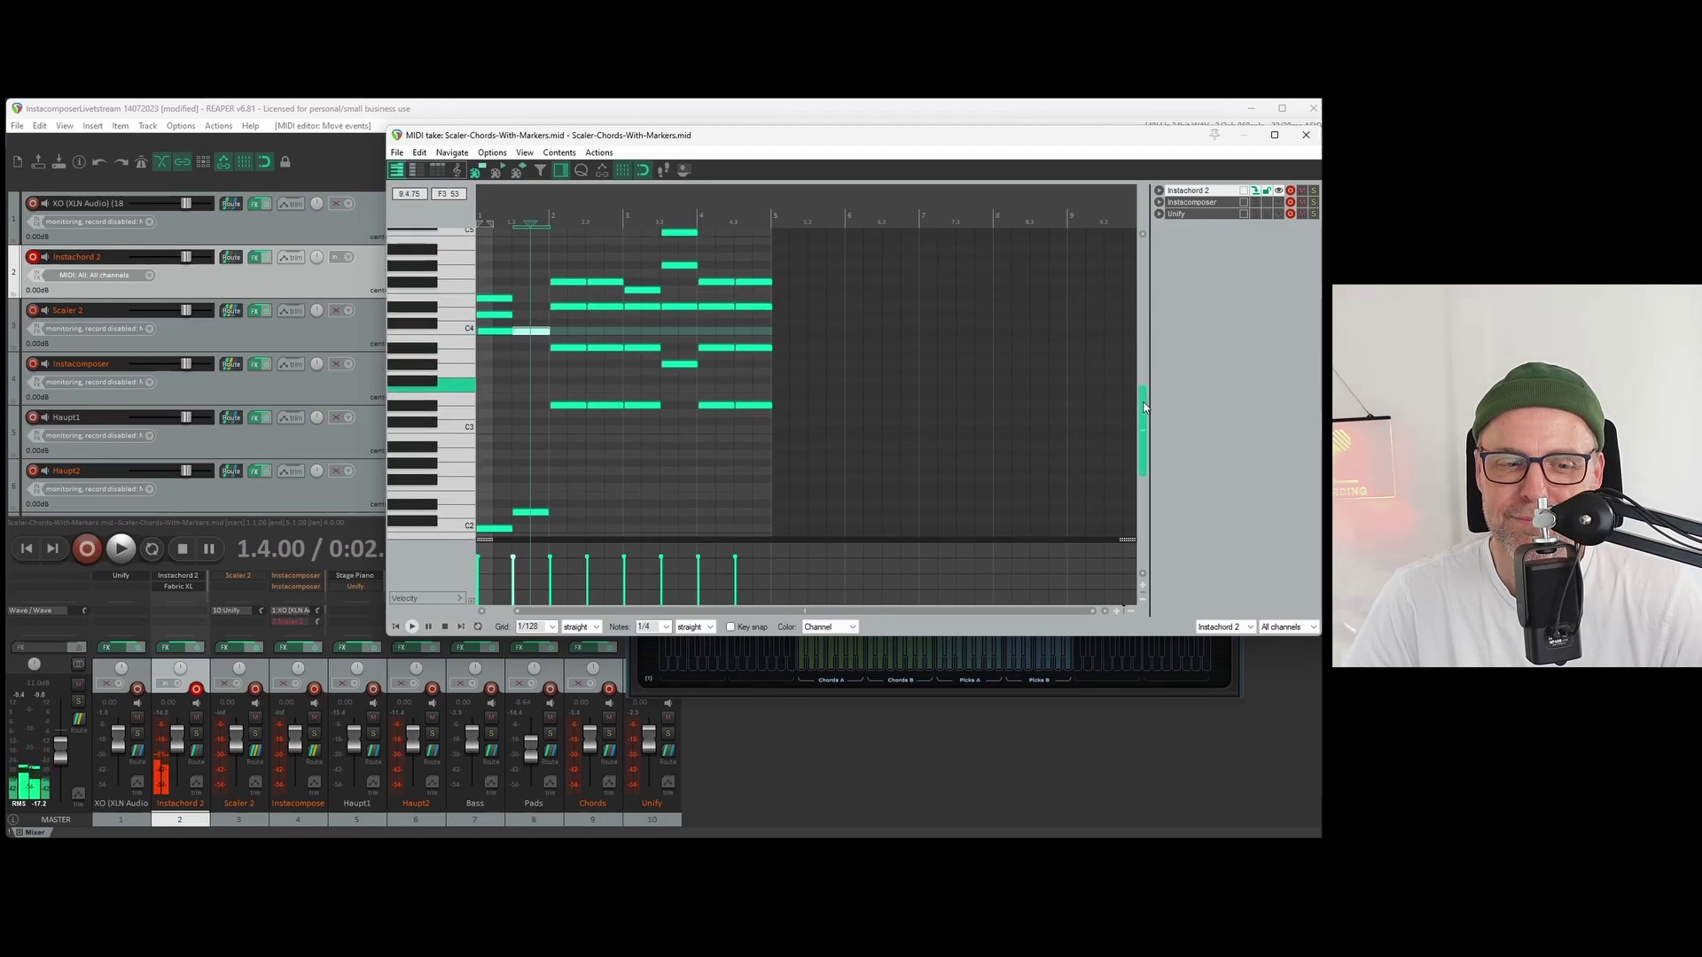
scroll(1144, 397, up, 1)
drag(532, 265, 533, 358)
drag(540, 235, 574, 373)
Step: Move the third and fourth chords' bass notes to E2 and F2, and their upper notes to C4, D4 and E4
click(575, 326)
drag(1142, 404, 1140, 421)
drag(567, 305, 568, 473)
click(602, 383)
drag(602, 388, 604, 470)
drag(608, 325, 607, 275)
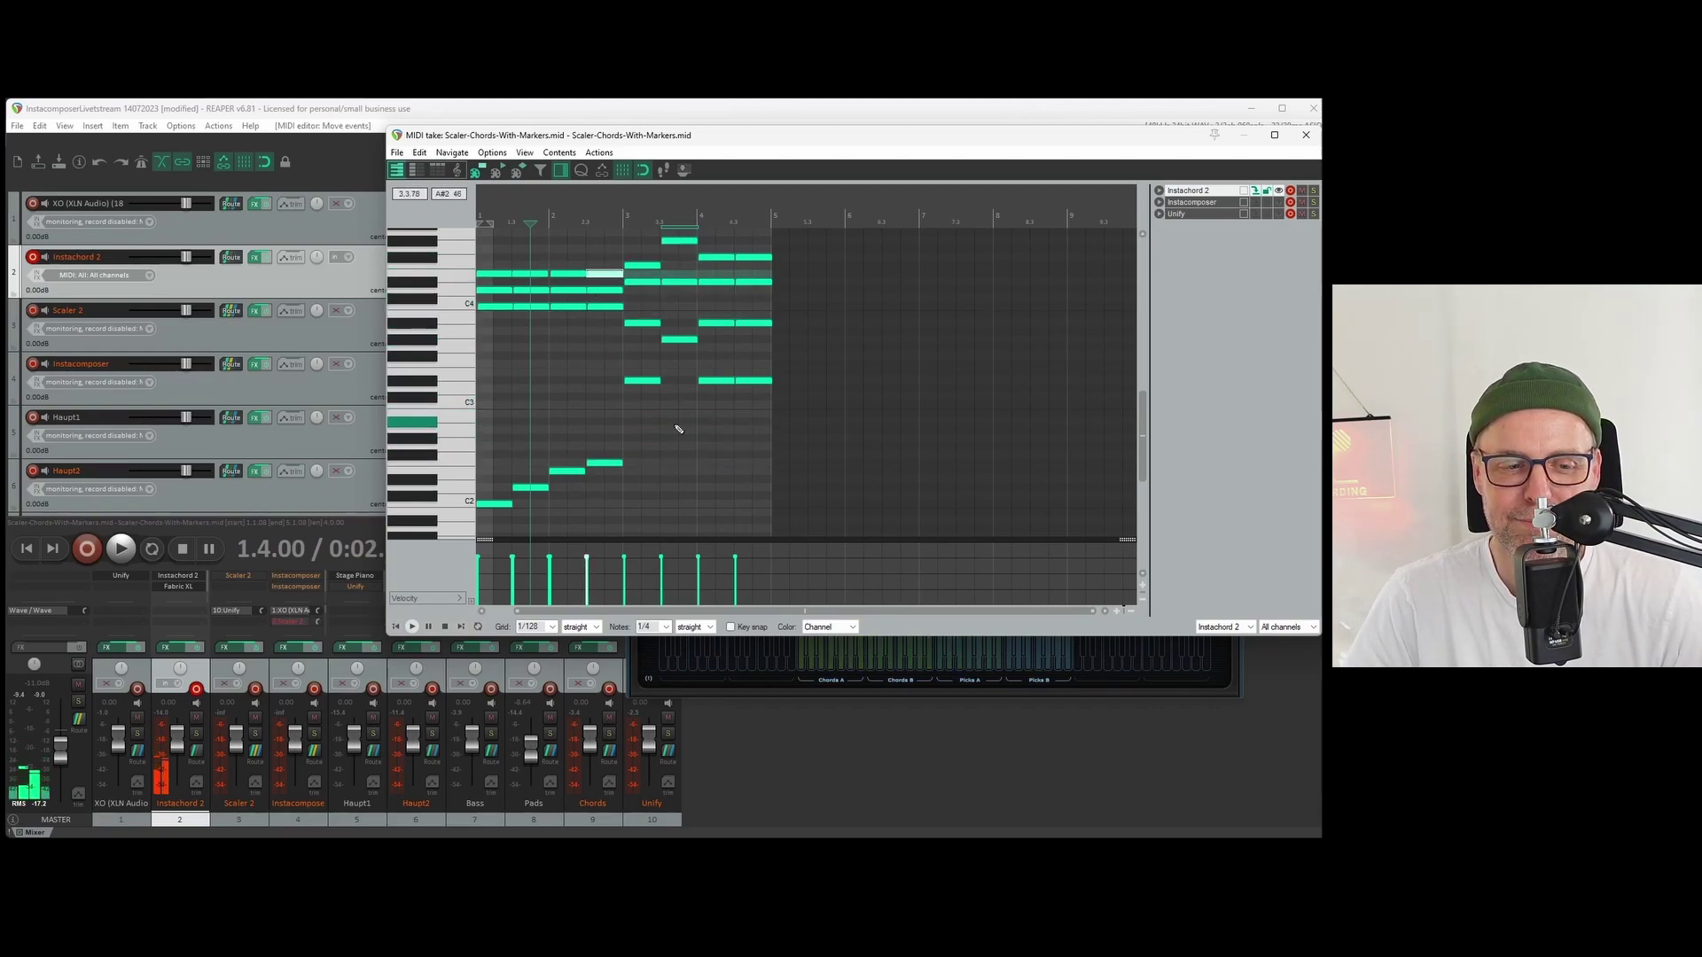
Step: Move the fifth and sixth chords' bass notes to G2 and A2, and their upper notes to C4, D4 and E4
drag(644, 383, 640, 447)
drag(643, 325, 647, 279)
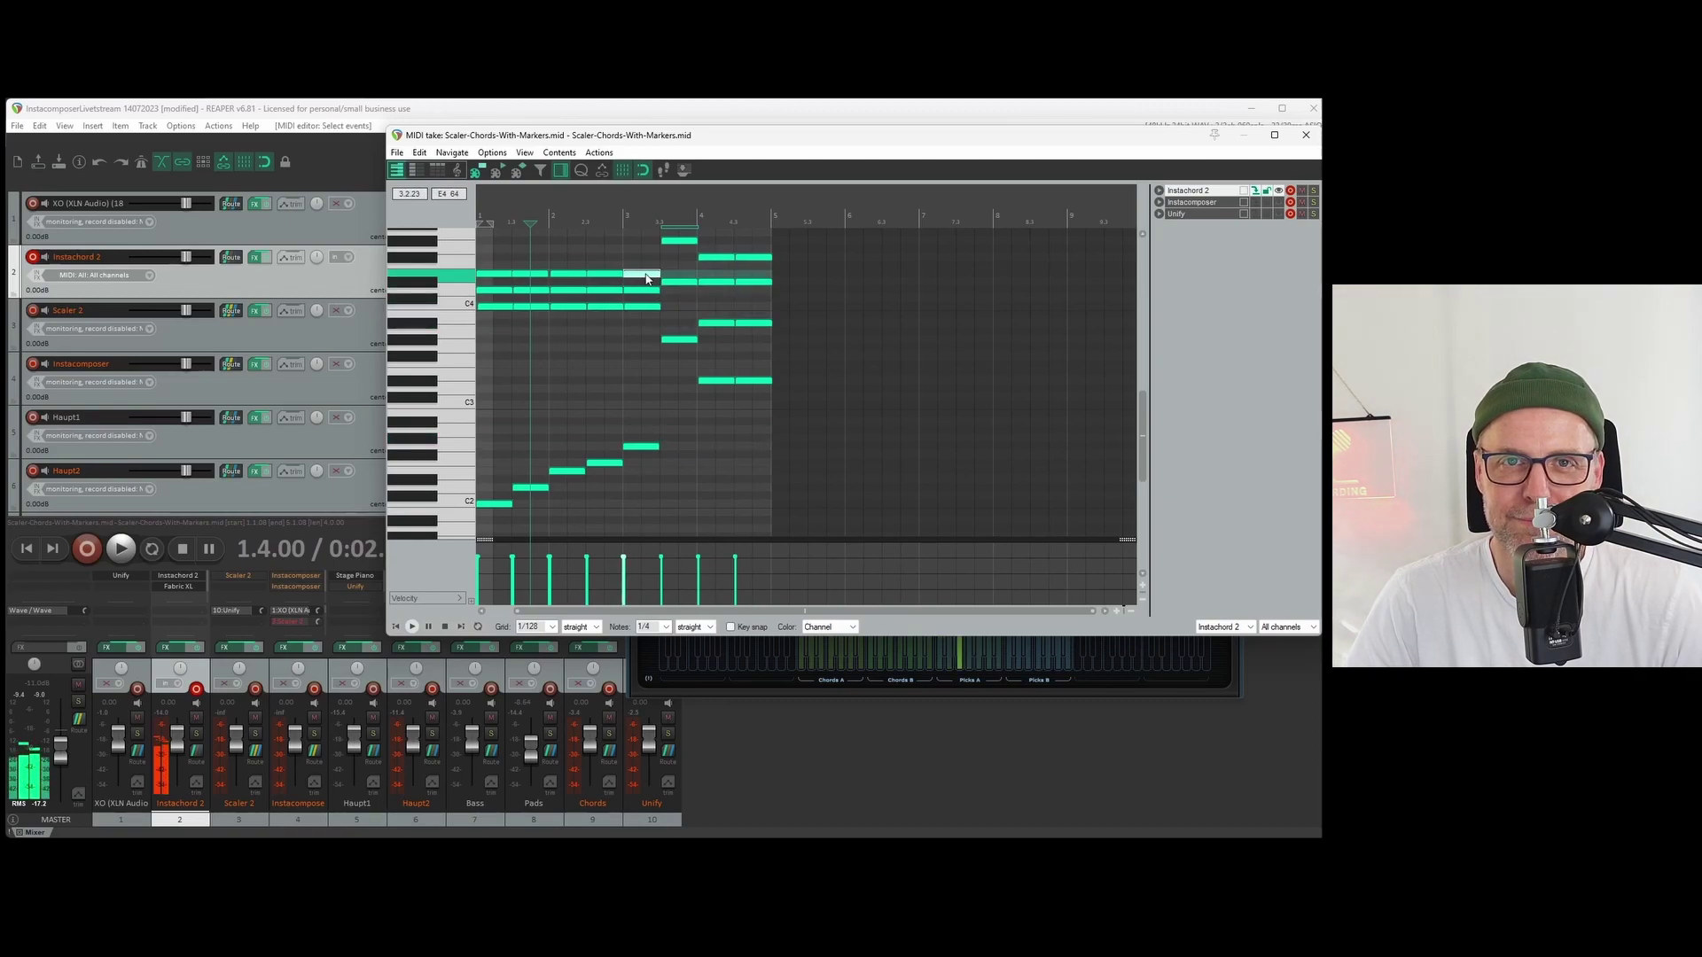
drag(680, 344, 680, 367)
drag(827, 135, 798, 171)
drag(656, 404, 656, 467)
mouse_move(649, 317)
mouse_down()
mouse_move(650, 275)
mouse_move(648, 326)
mouse_up()
click(648, 261)
scroll(652, 355, up, 3)
drag(656, 391, 656, 373)
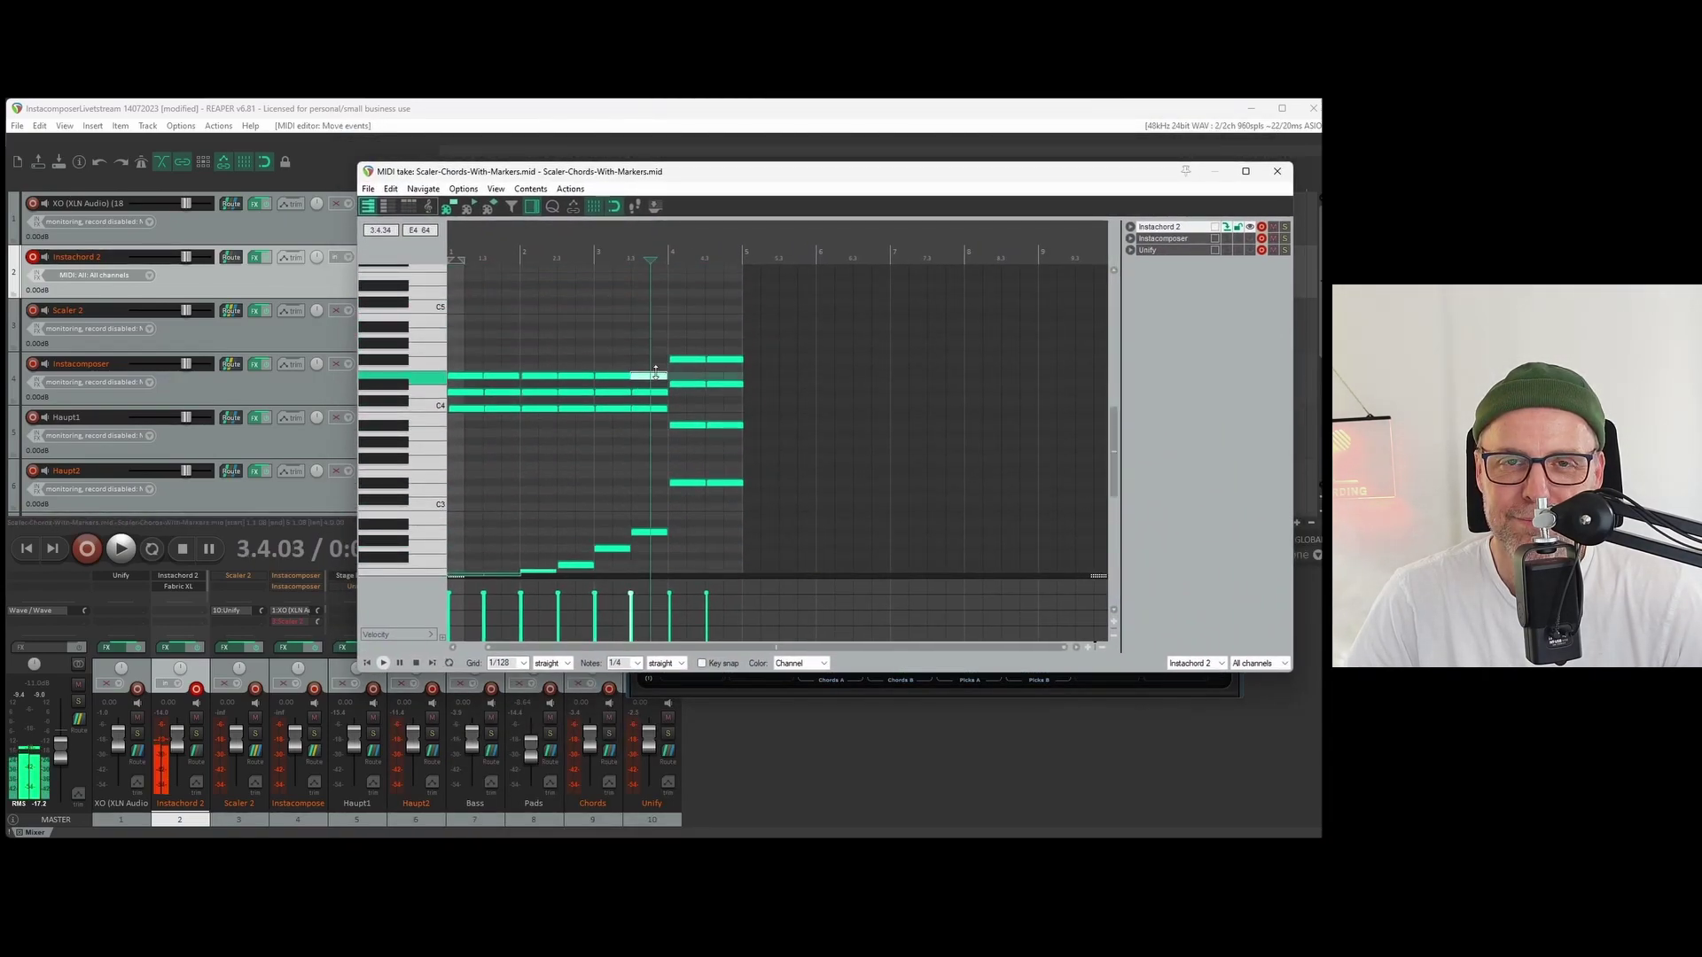
Step: Check Scaler 2's chord pattern and lower the fourth, fifth and sixth bass notes to E2, F2 and G2
drag(1114, 448, 1106, 478)
click(576, 482)
click(1132, 792)
drag(612, 459, 612, 475)
drag(648, 448, 647, 465)
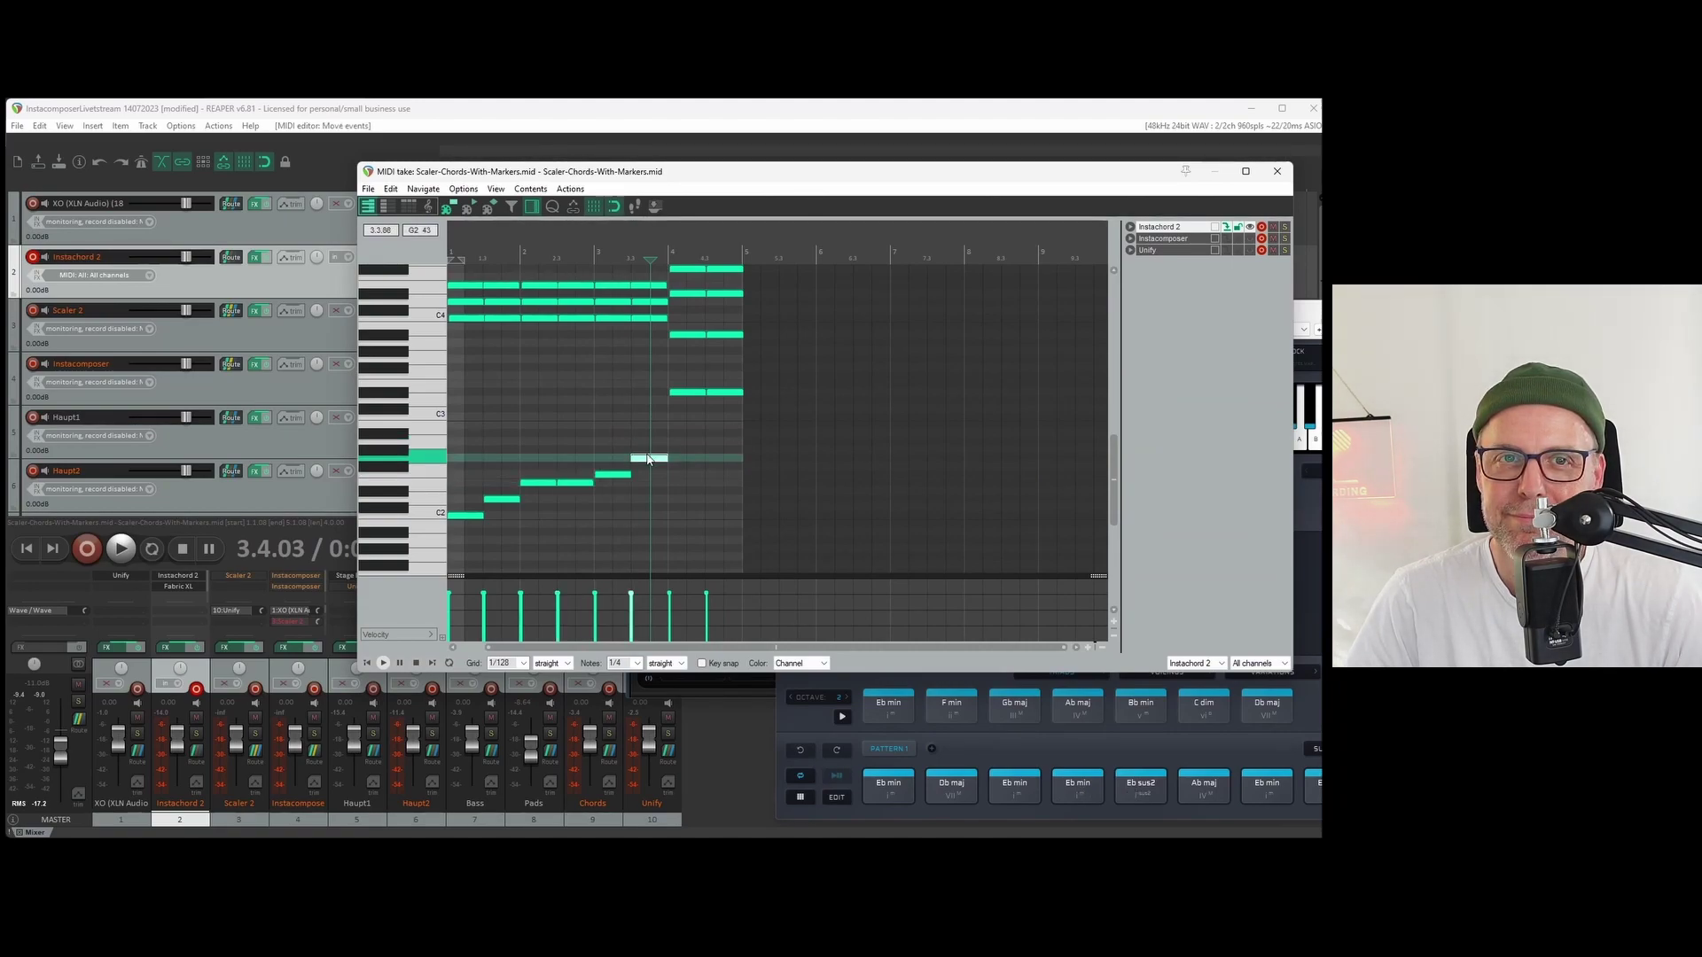
Step: Move the bass notes of the last two chords to A2 and their upper notes to C4, D4 and E4
drag(687, 392, 690, 321)
scroll(693, 341, up, 2)
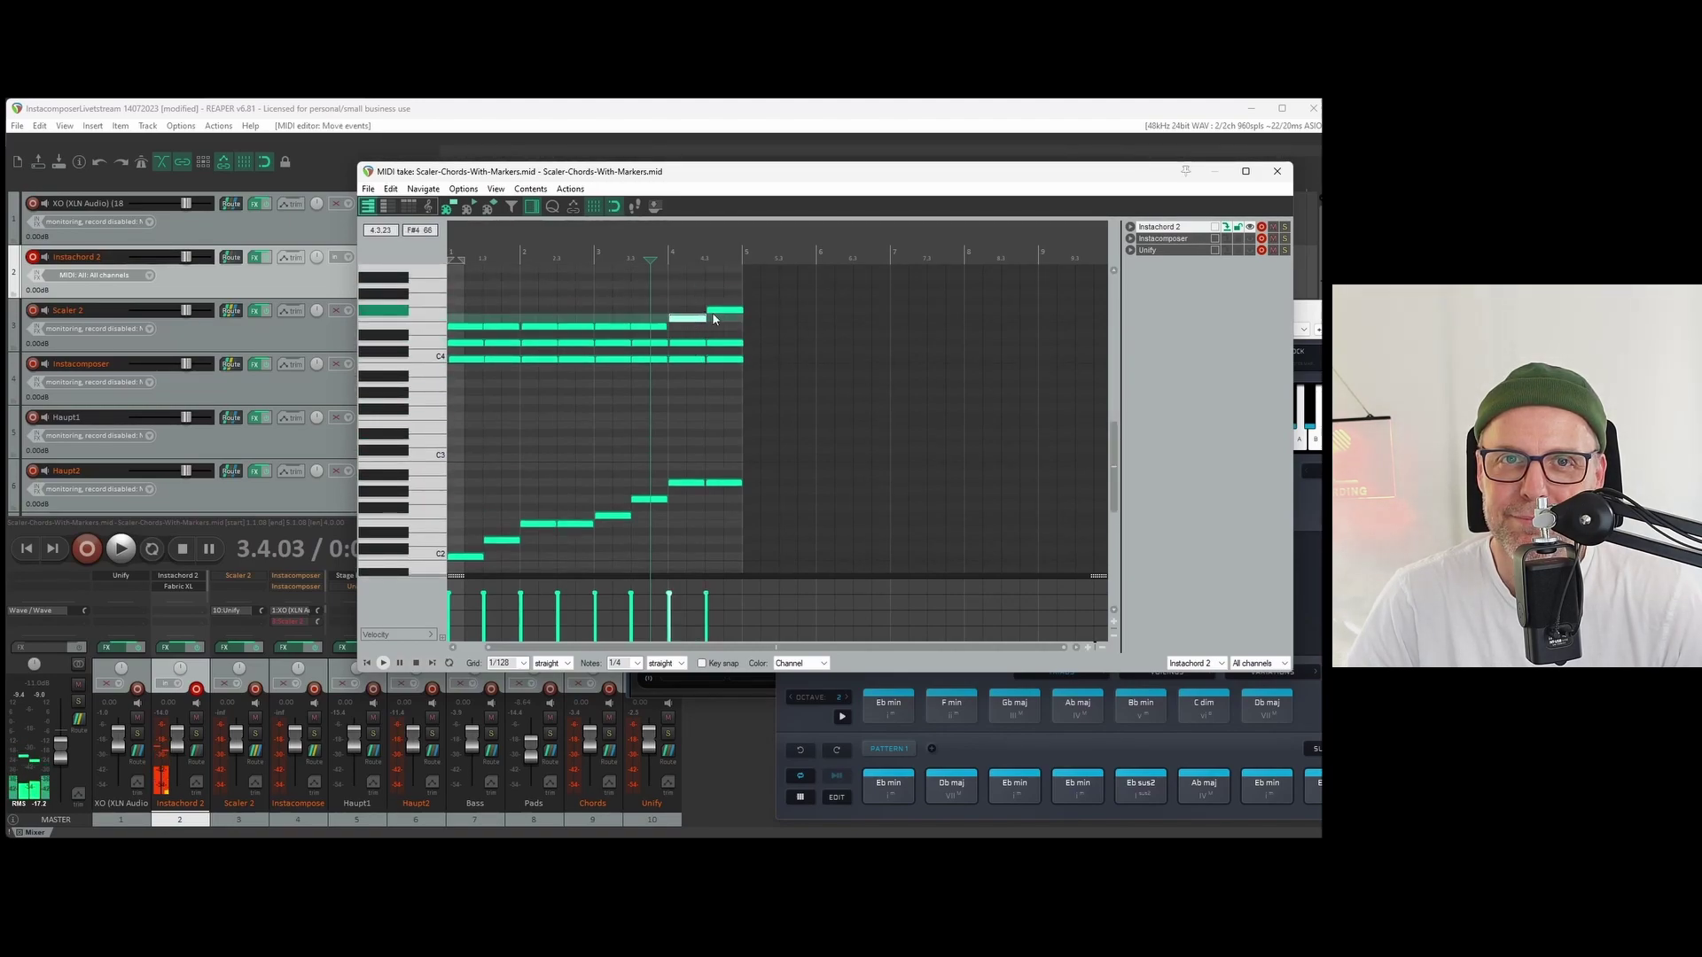
Step: Play the Instachord 2 sequence and take the Scaler 2 plugin on track 3 out of bypass
click(120, 548)
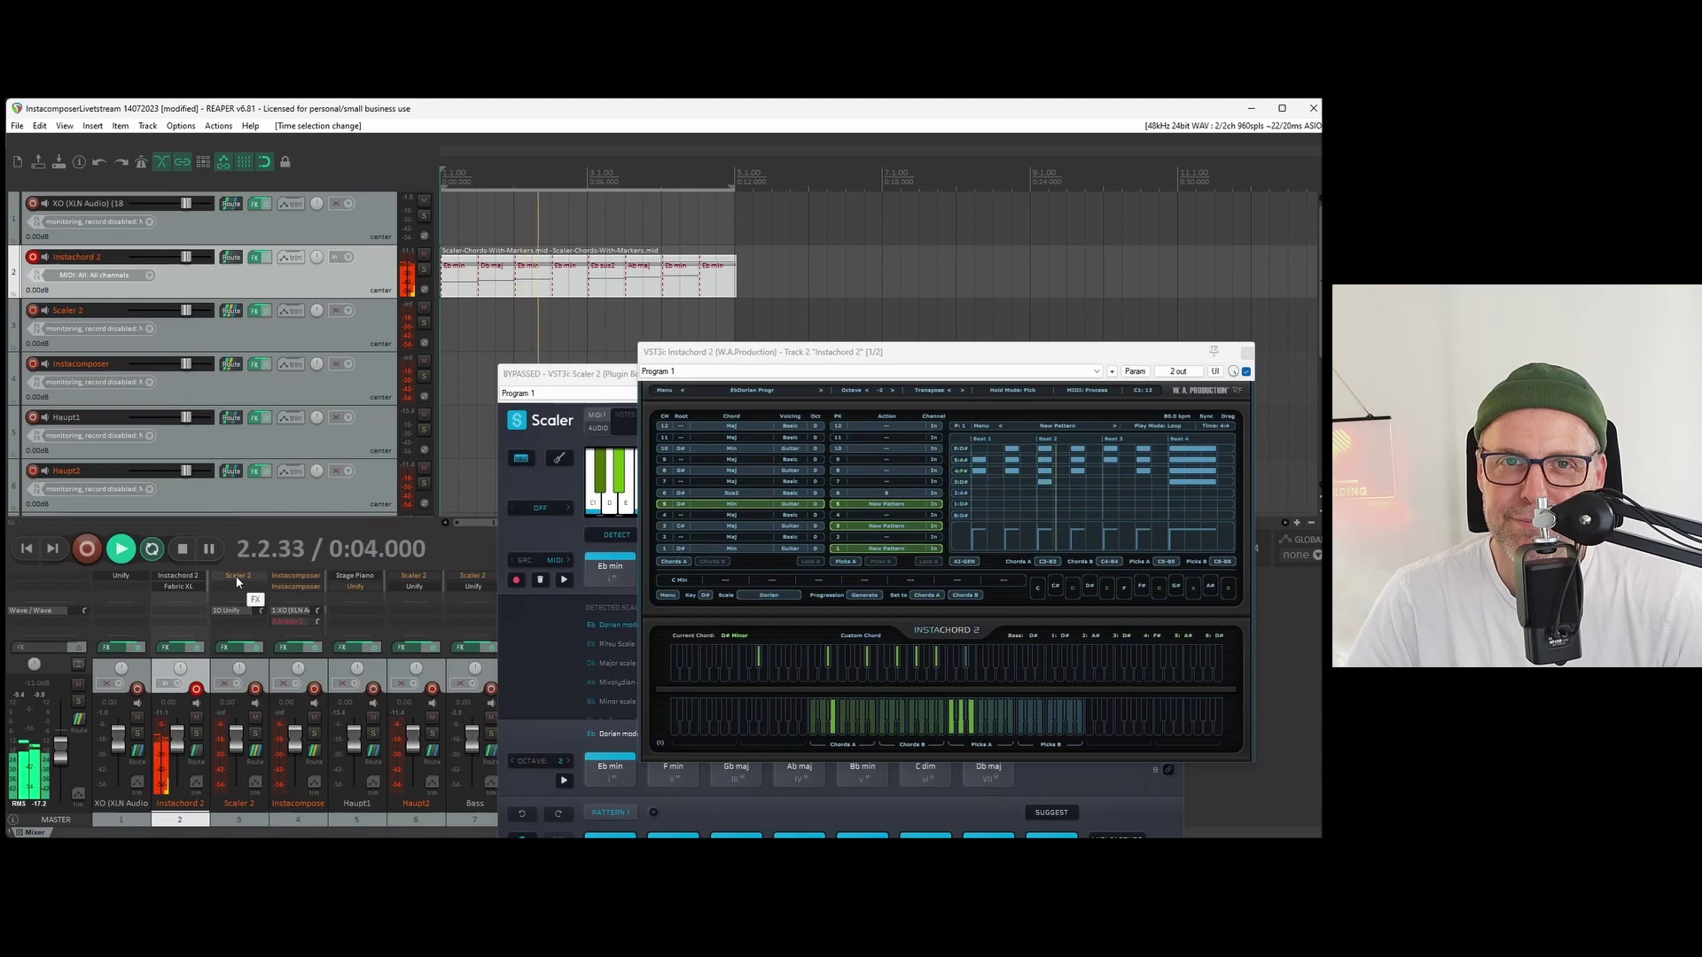
right_click(238, 582)
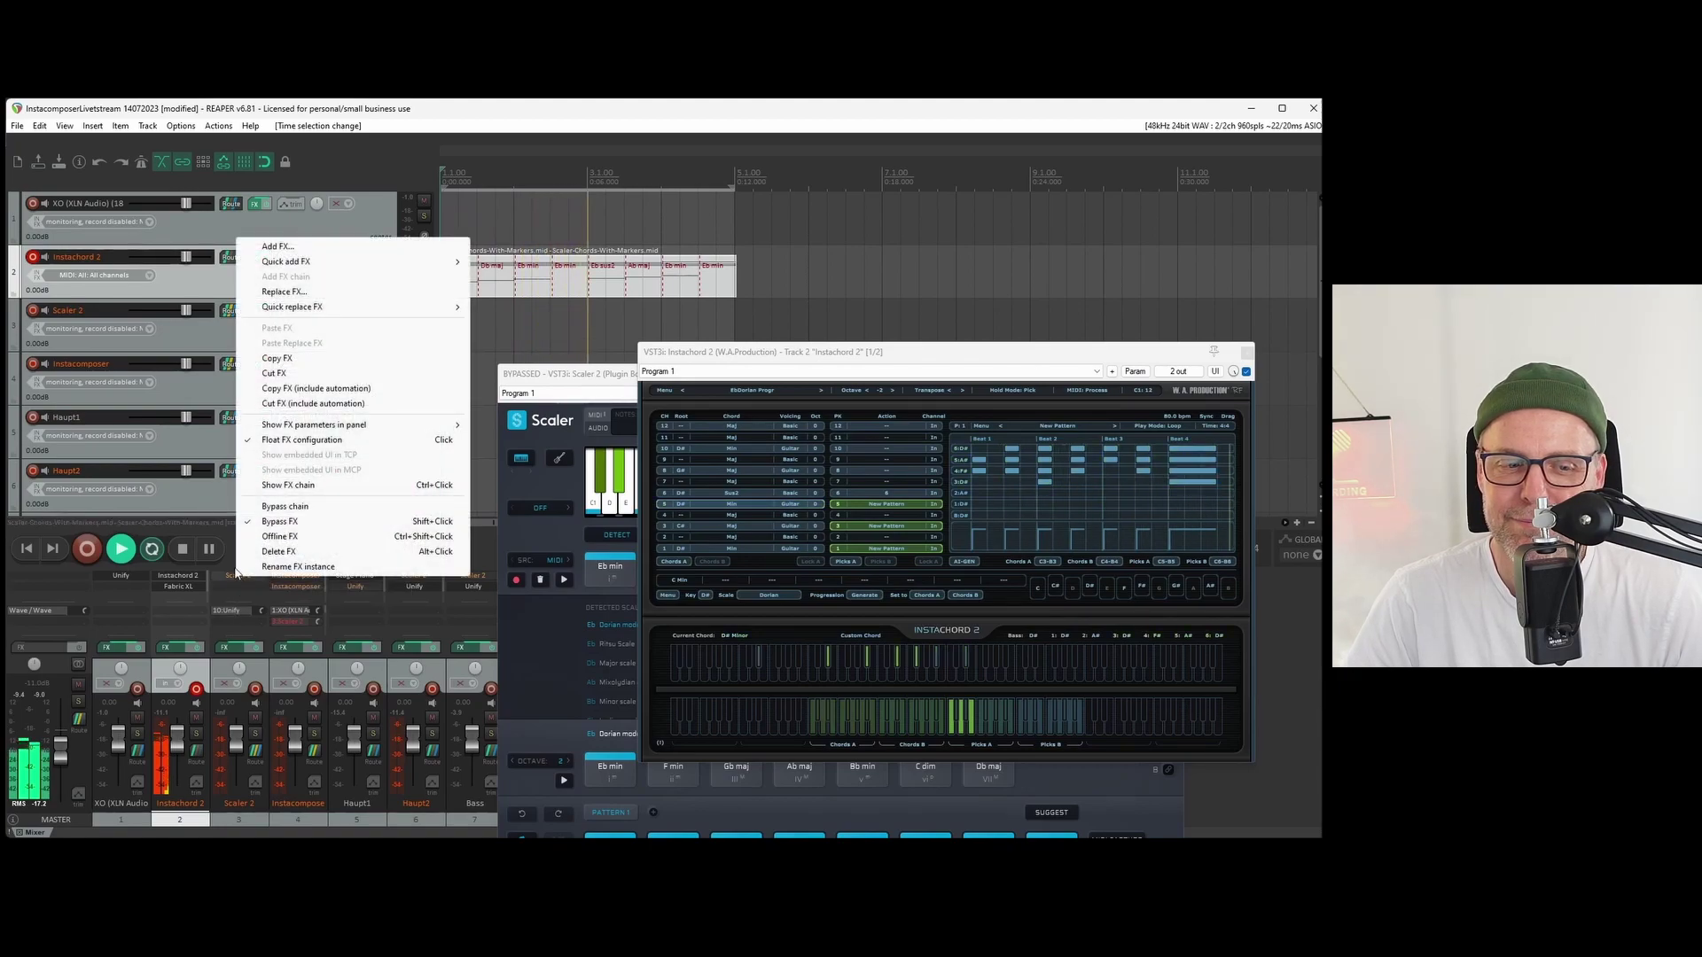
click(273, 525)
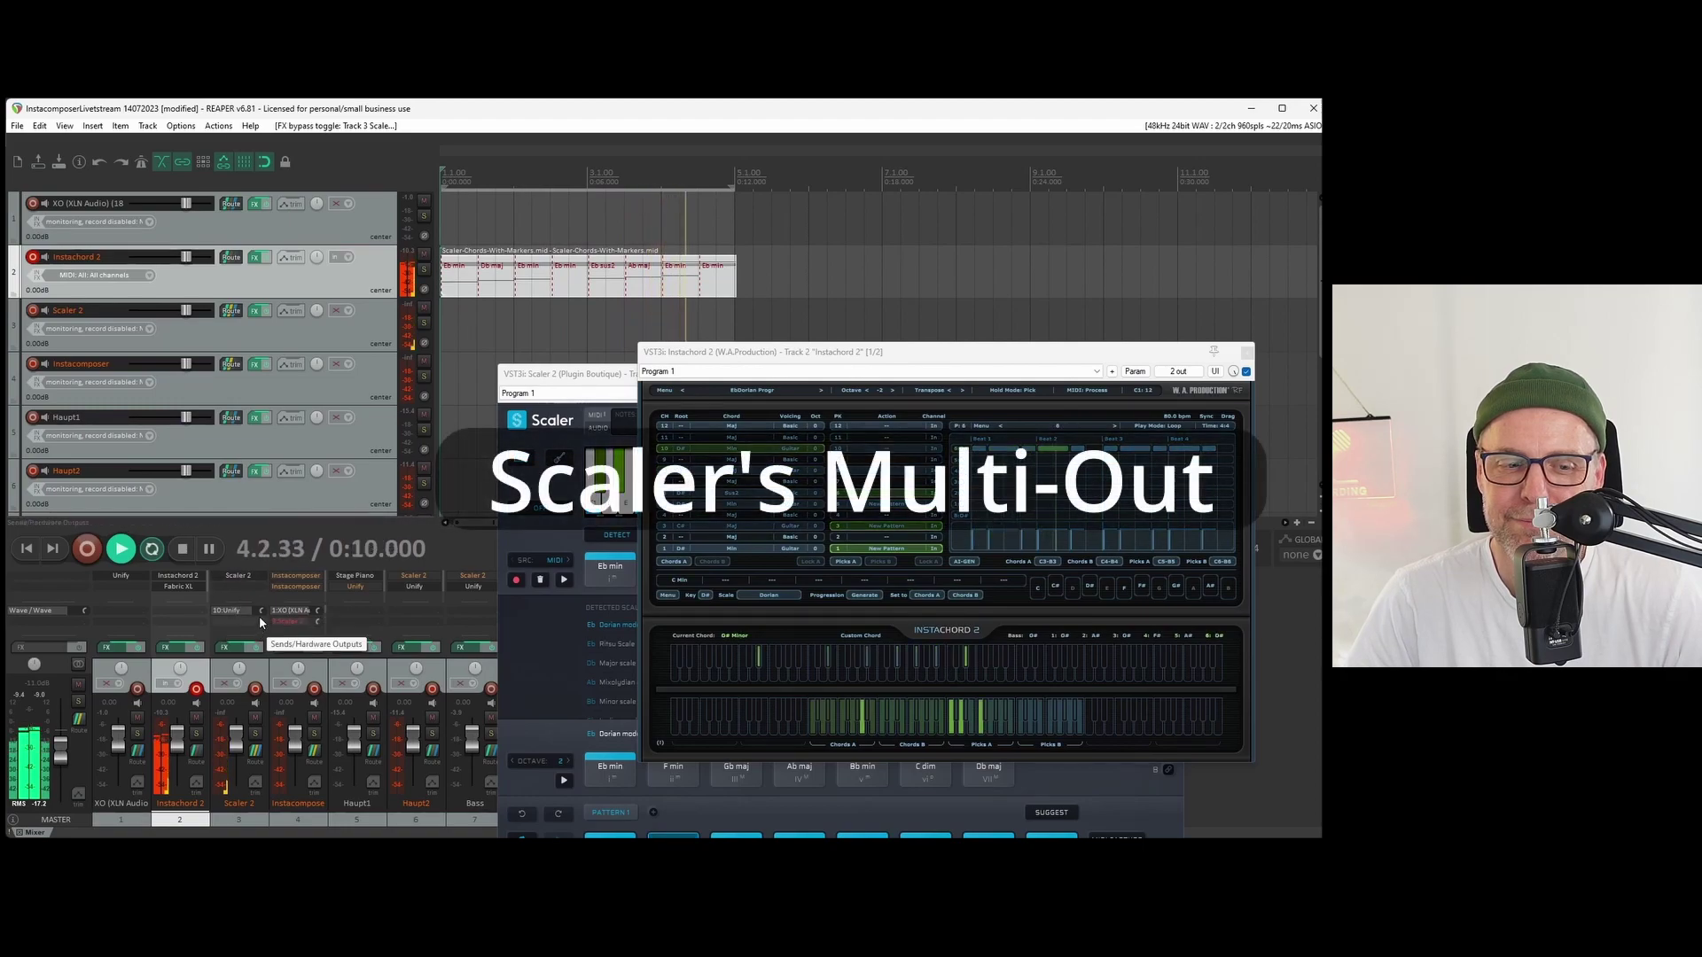
Step: Take the Instacomposer 2 plugin on the Instacomposer track out of bypass
right_click(284, 590)
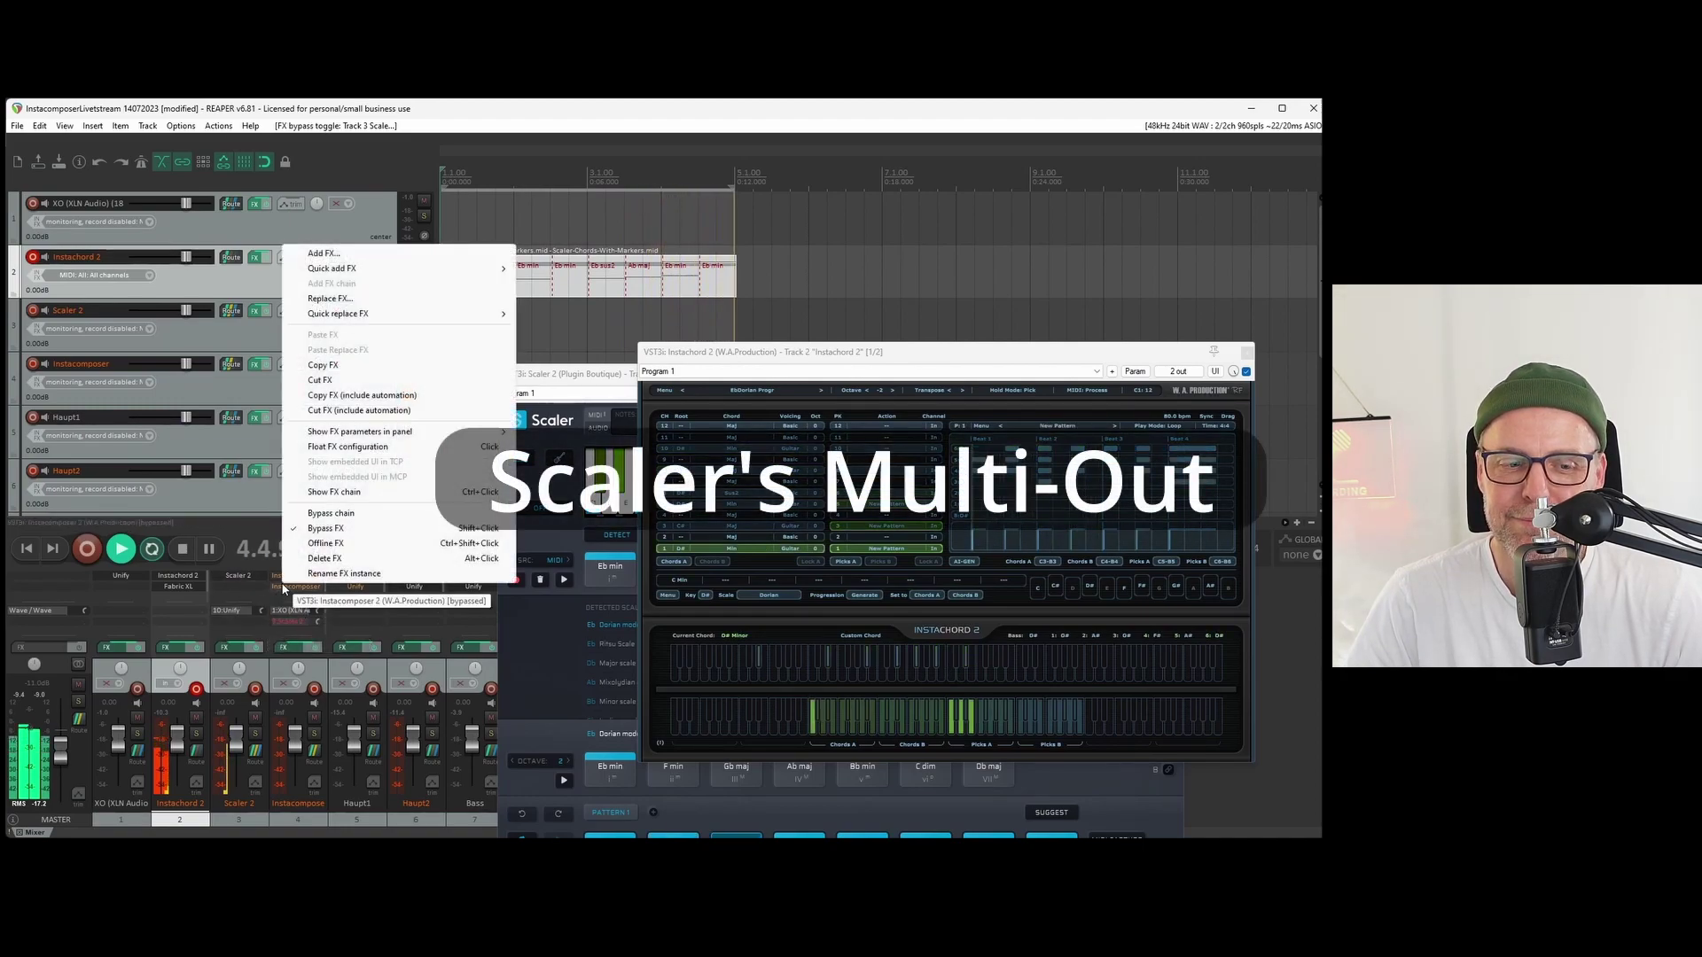
click(333, 366)
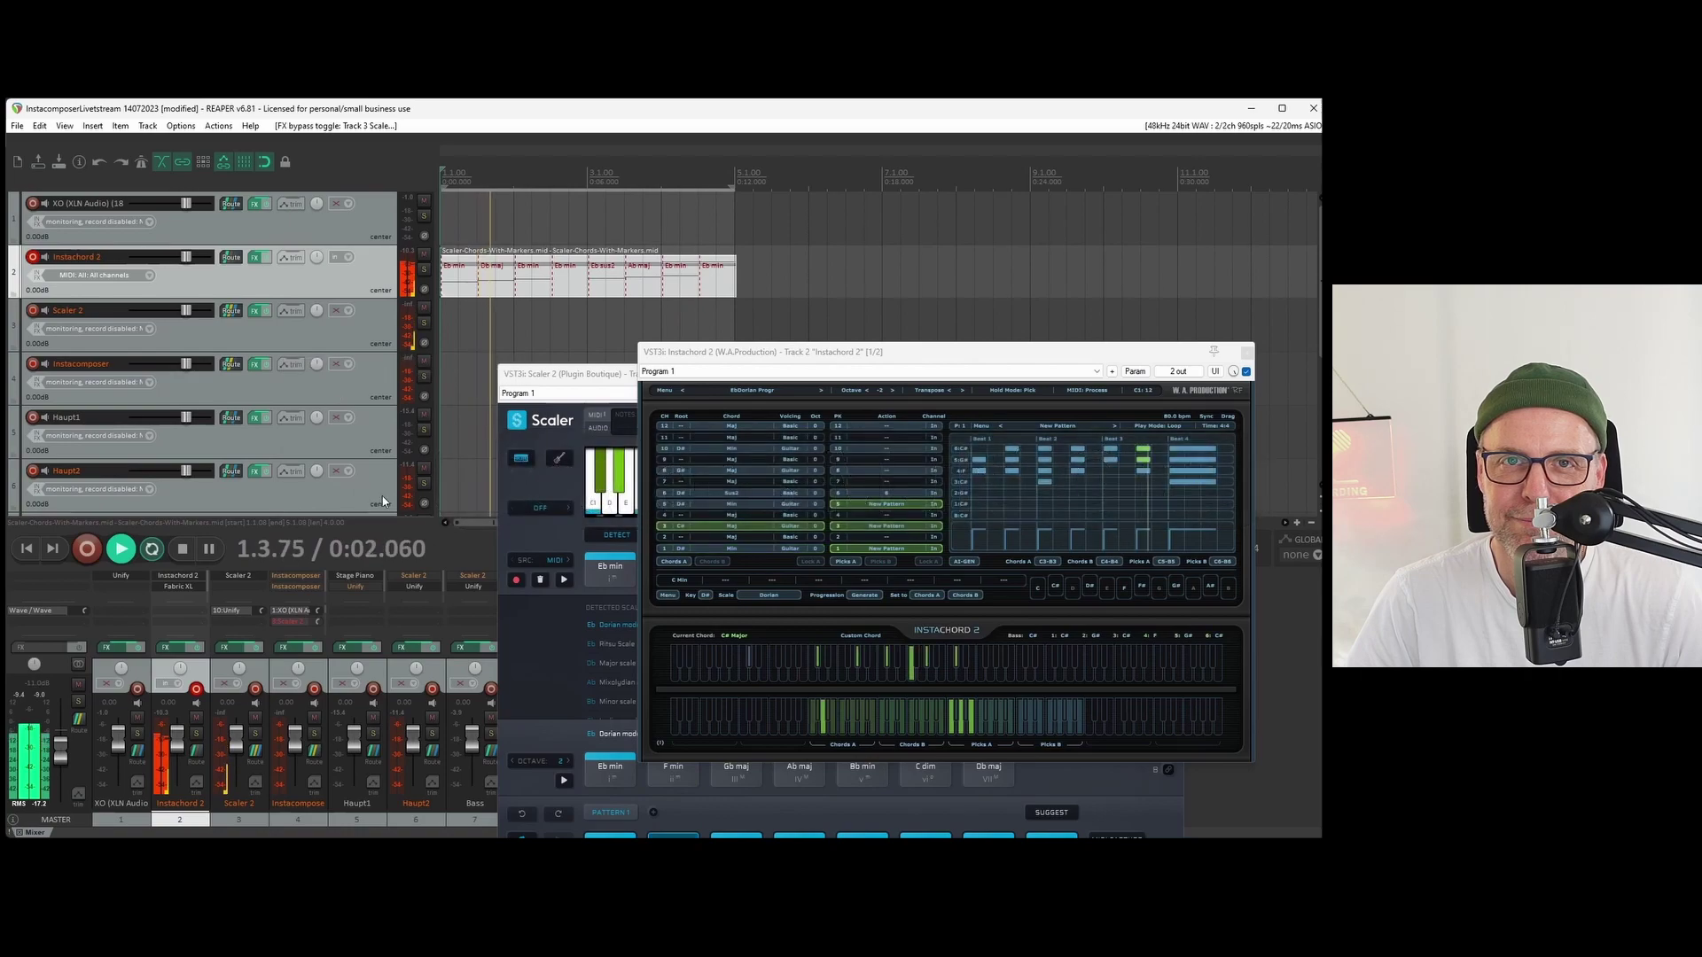
right_click(289, 591)
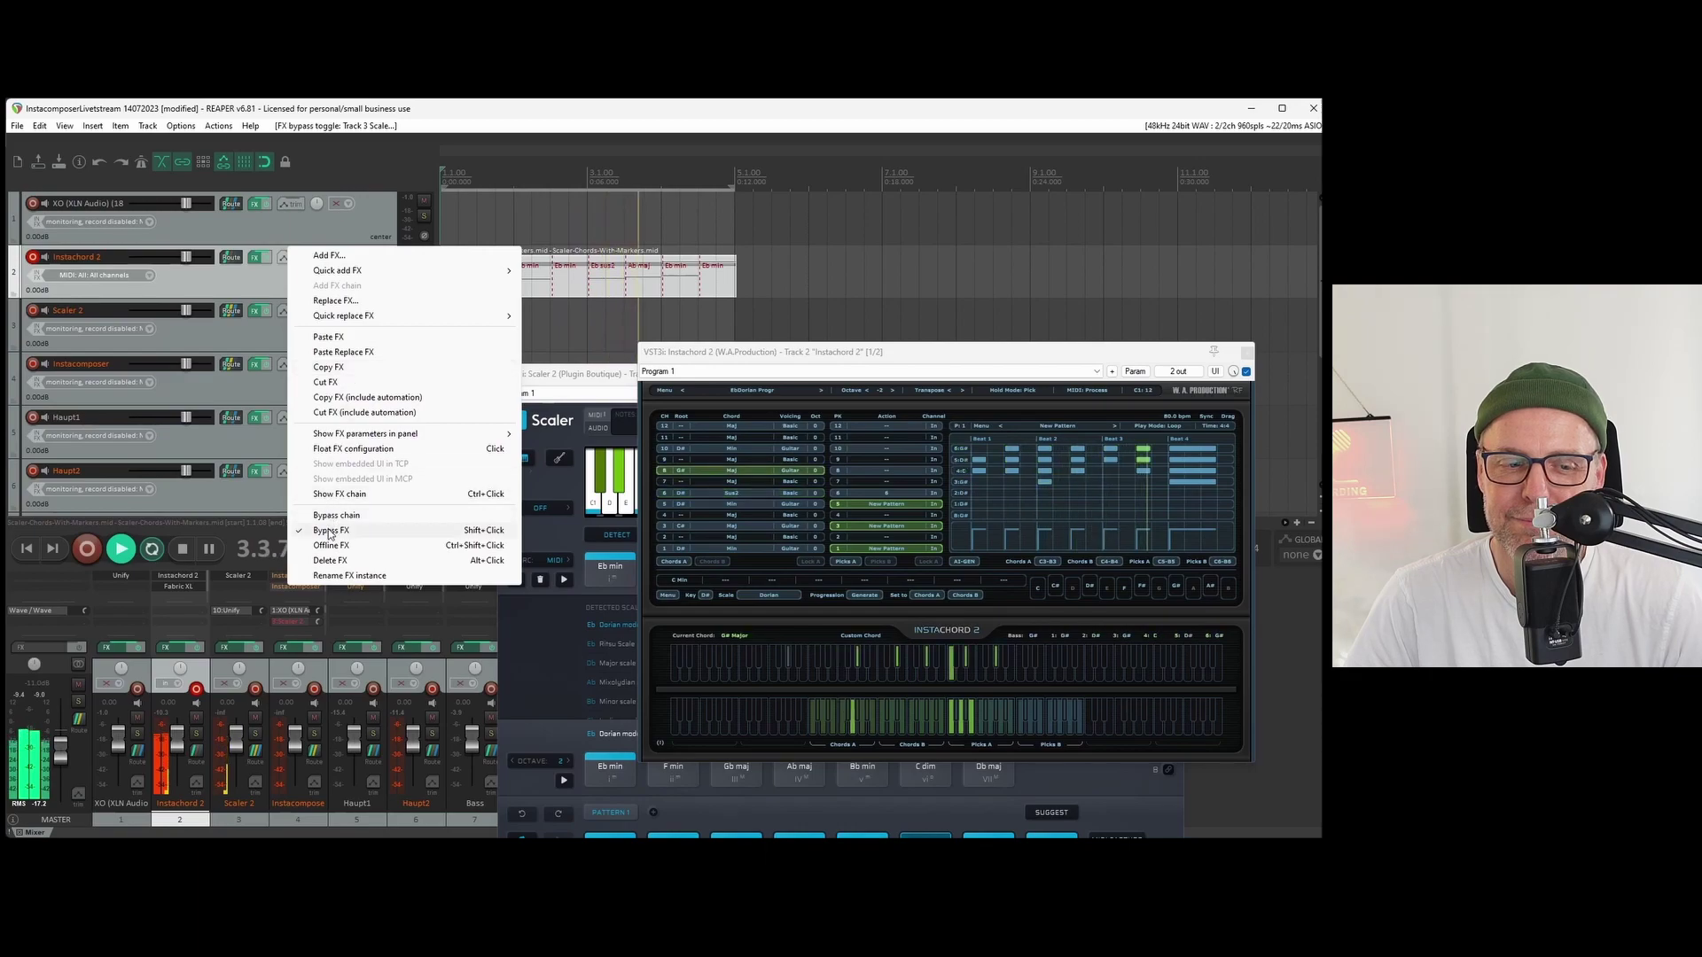
click(329, 531)
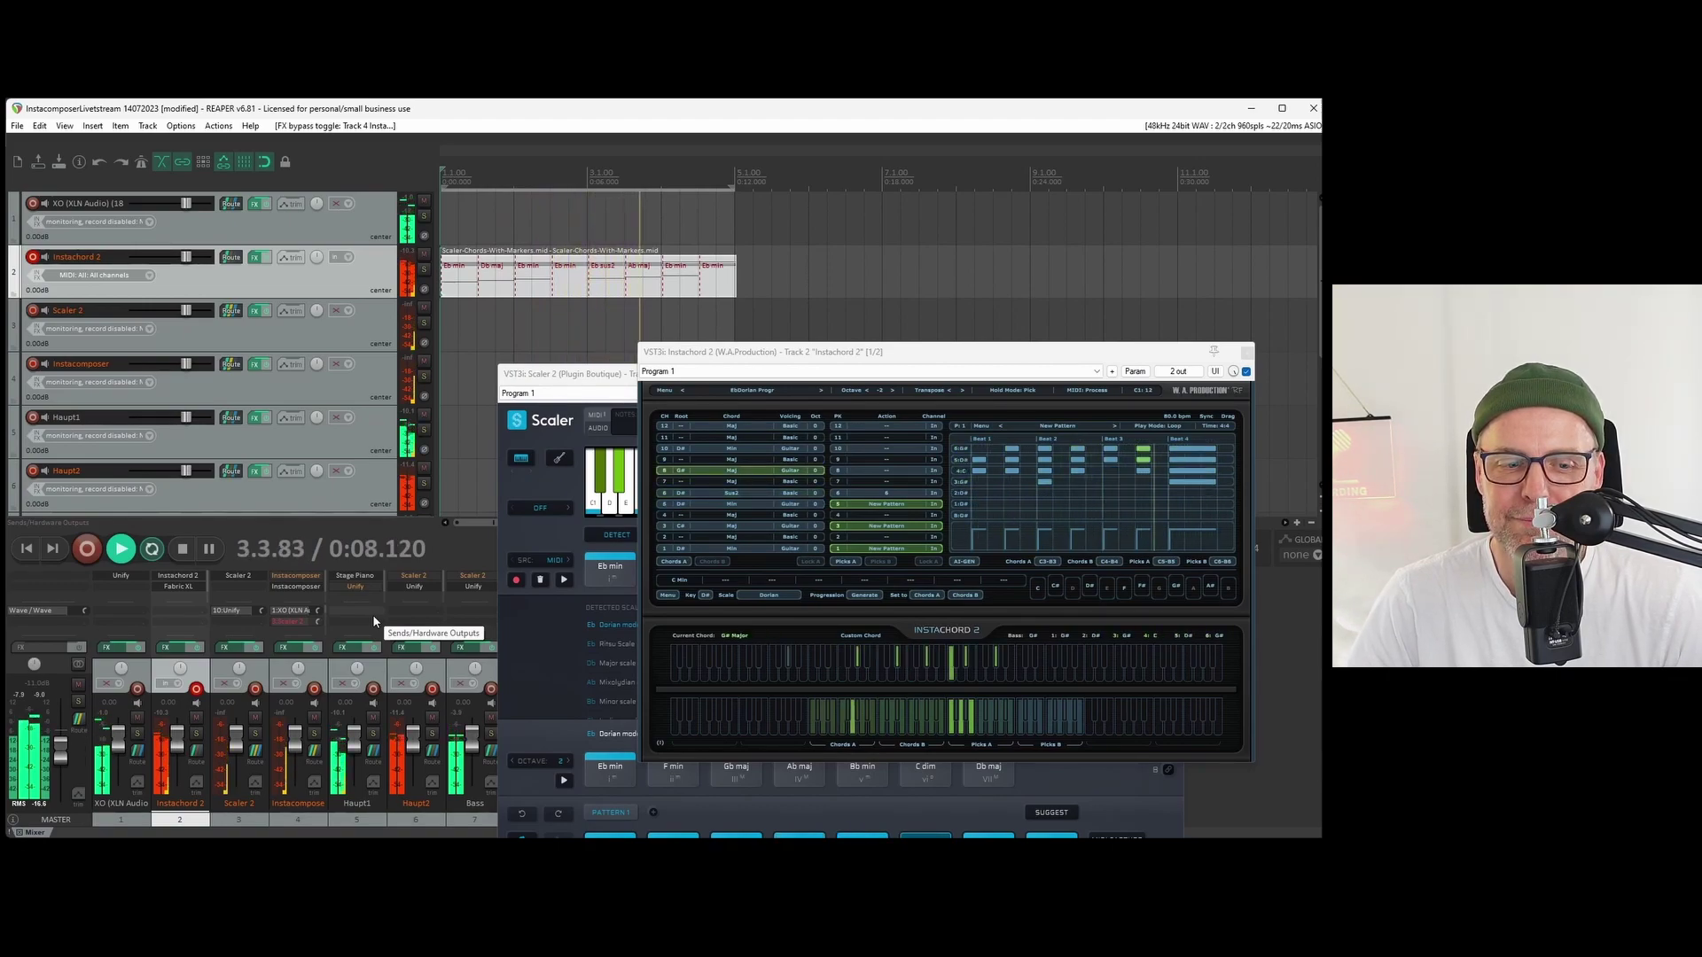
Step: Bring the Scaler 2 window forward, move it up and aside, and open the Instacomposer 2 plugin window
click(596, 376)
drag(596, 378, 716, 322)
click(297, 585)
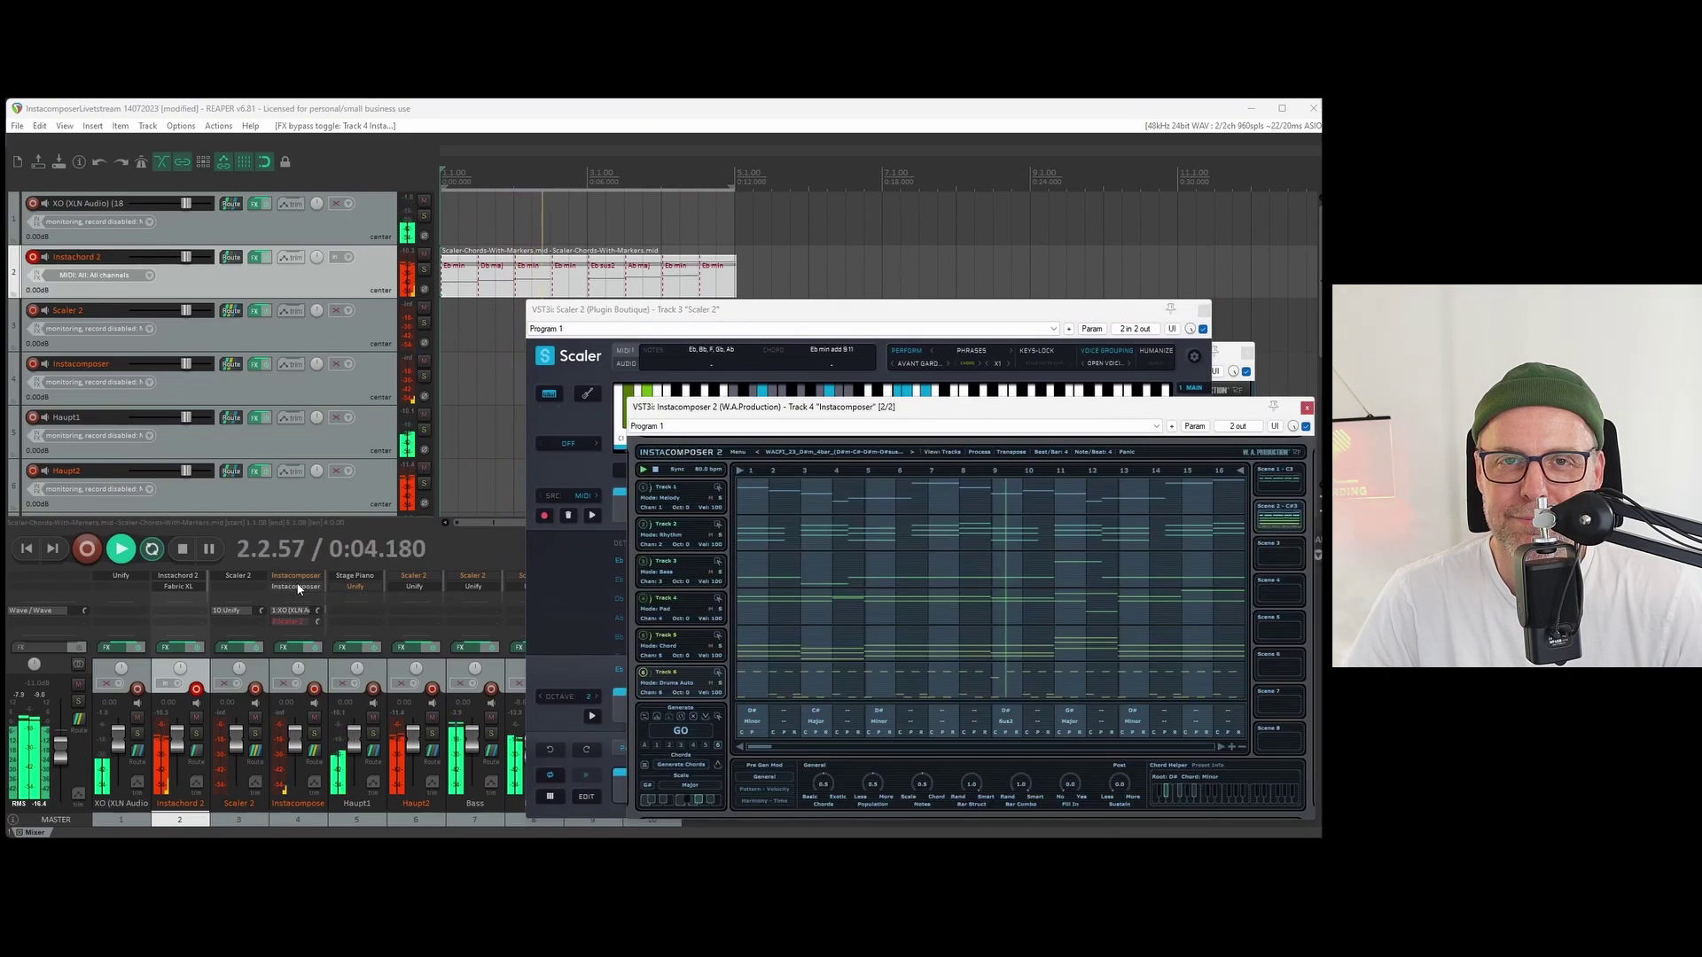